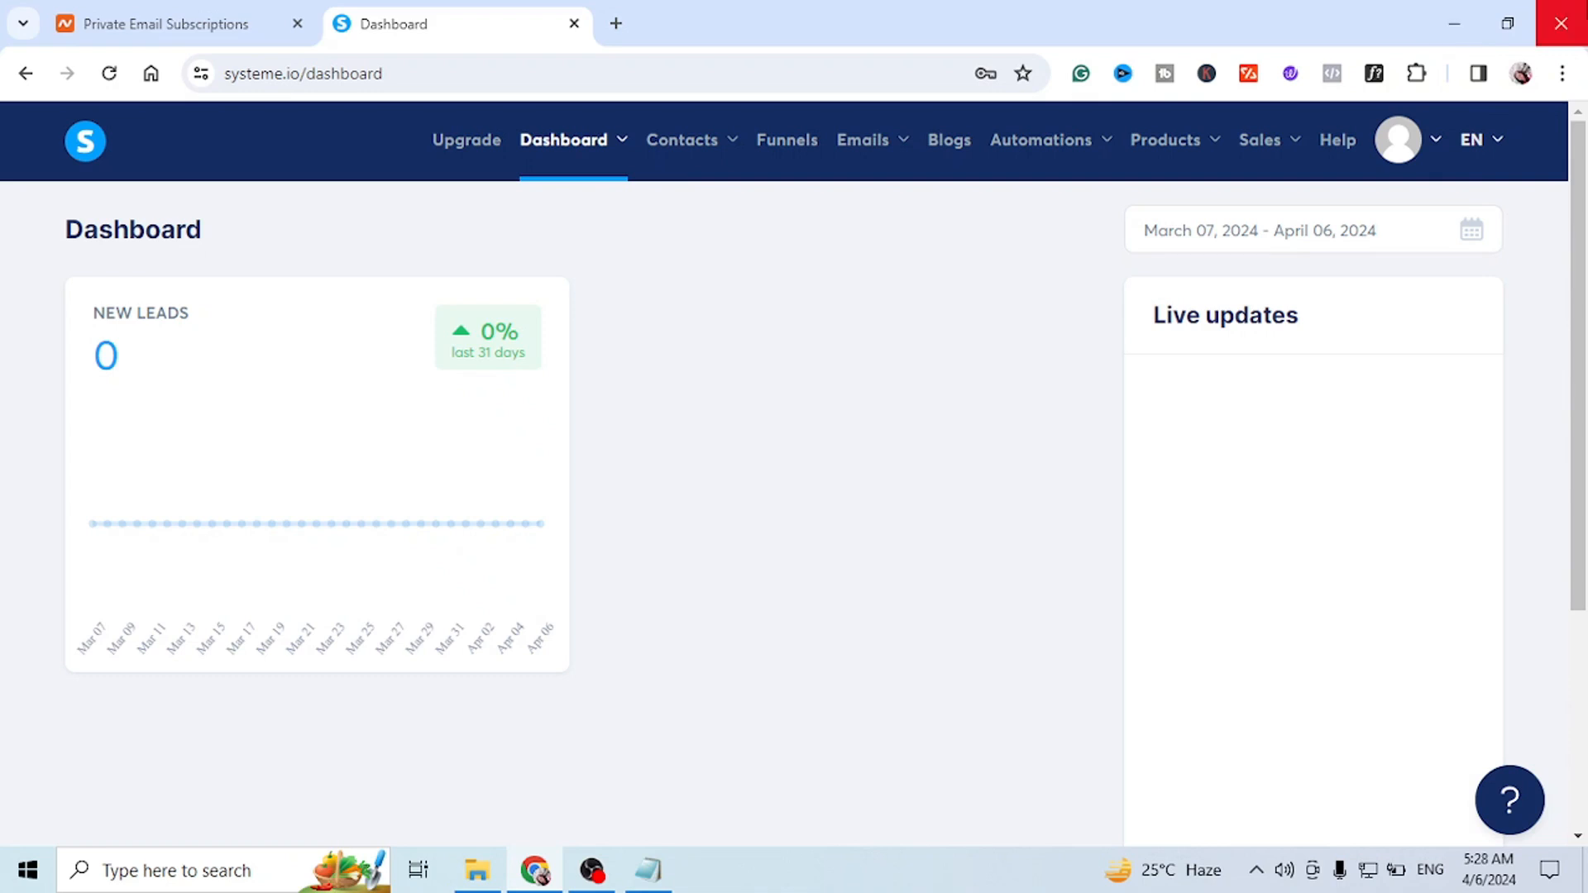
Step: Open the custom domains section of the account settings
mouse_move(1440, 156)
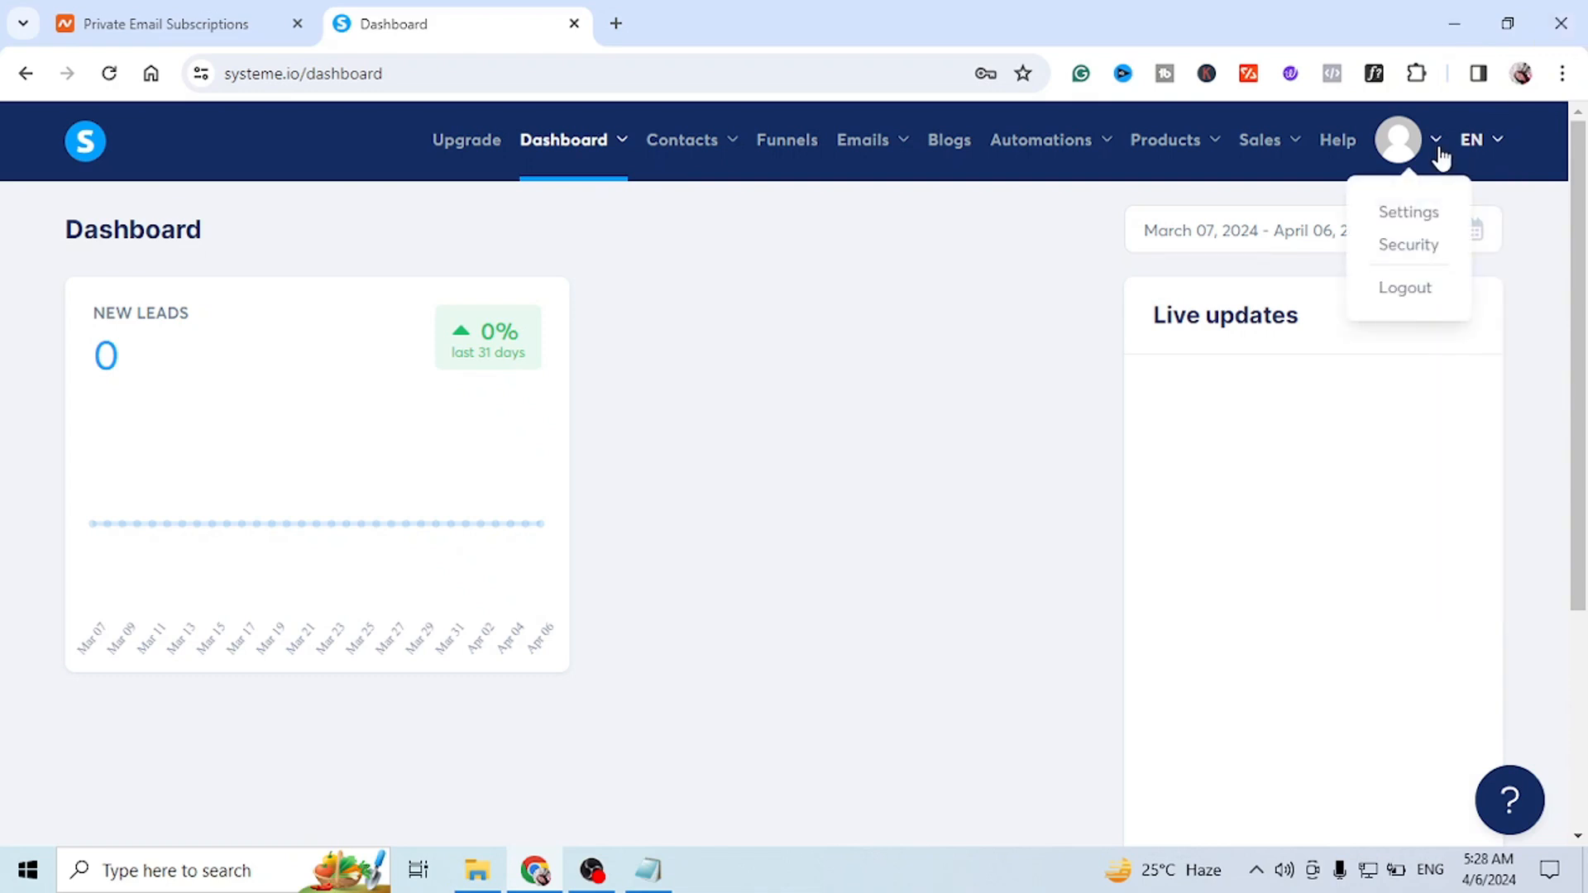
click(1398, 215)
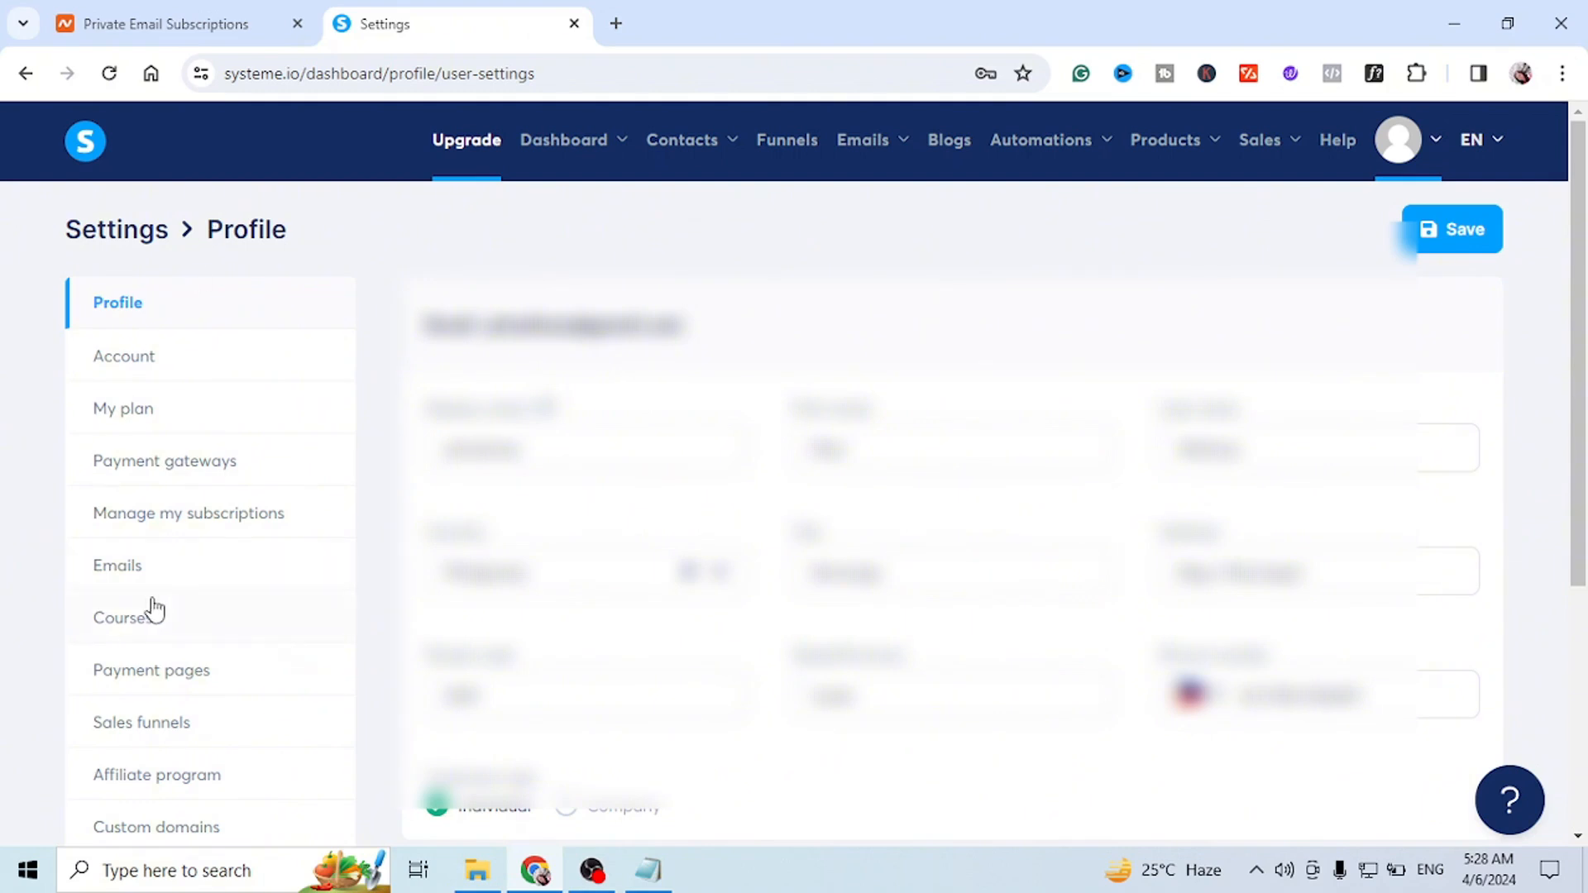
scroll(284, 645, down, 4)
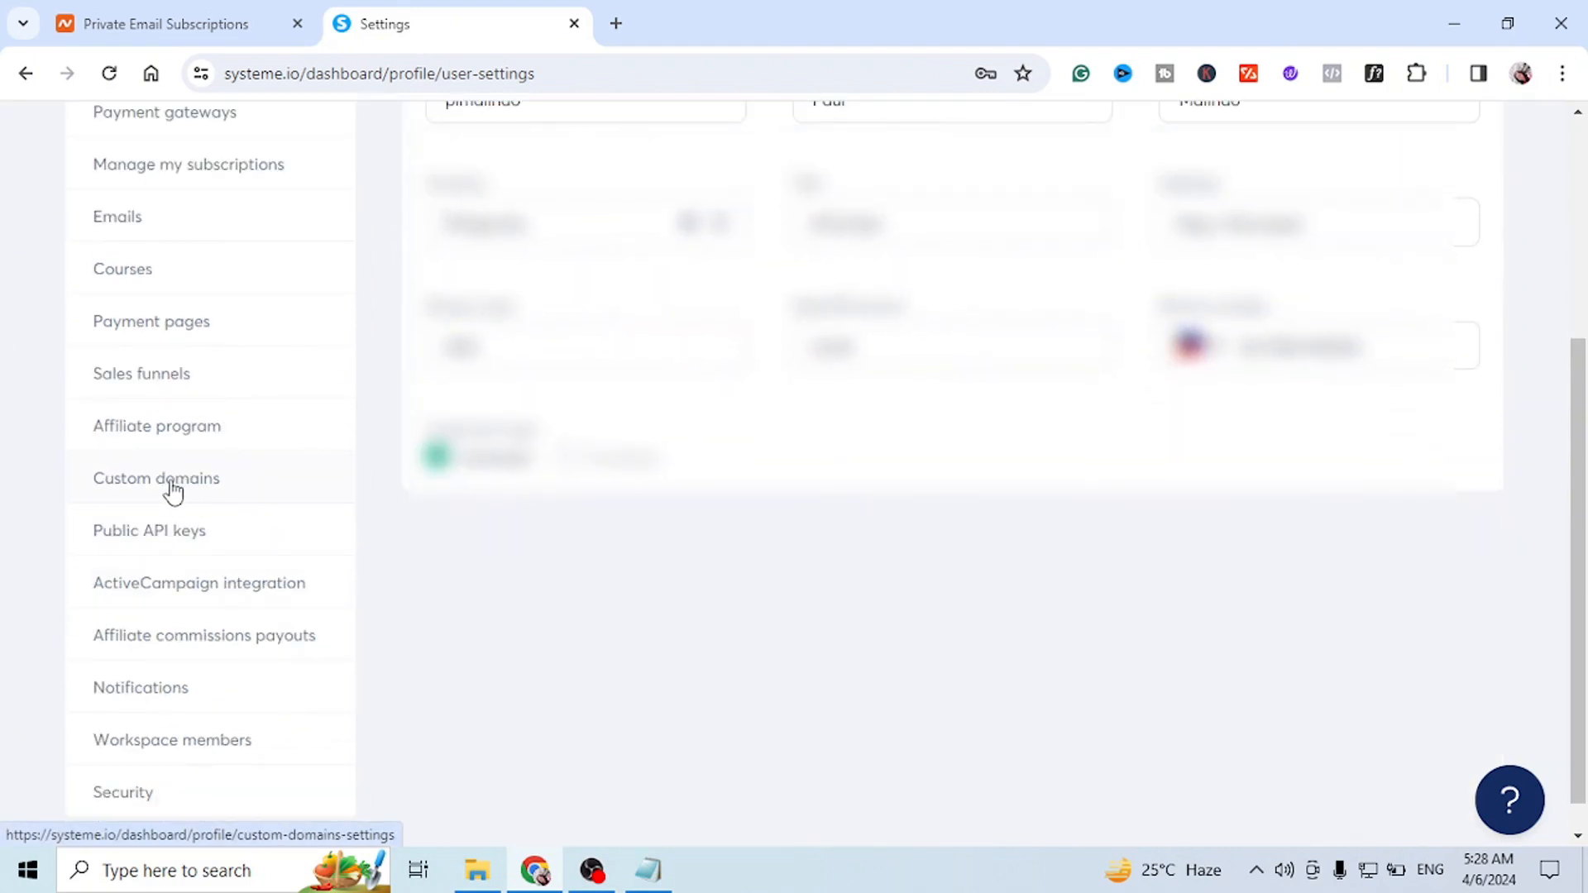
click(173, 480)
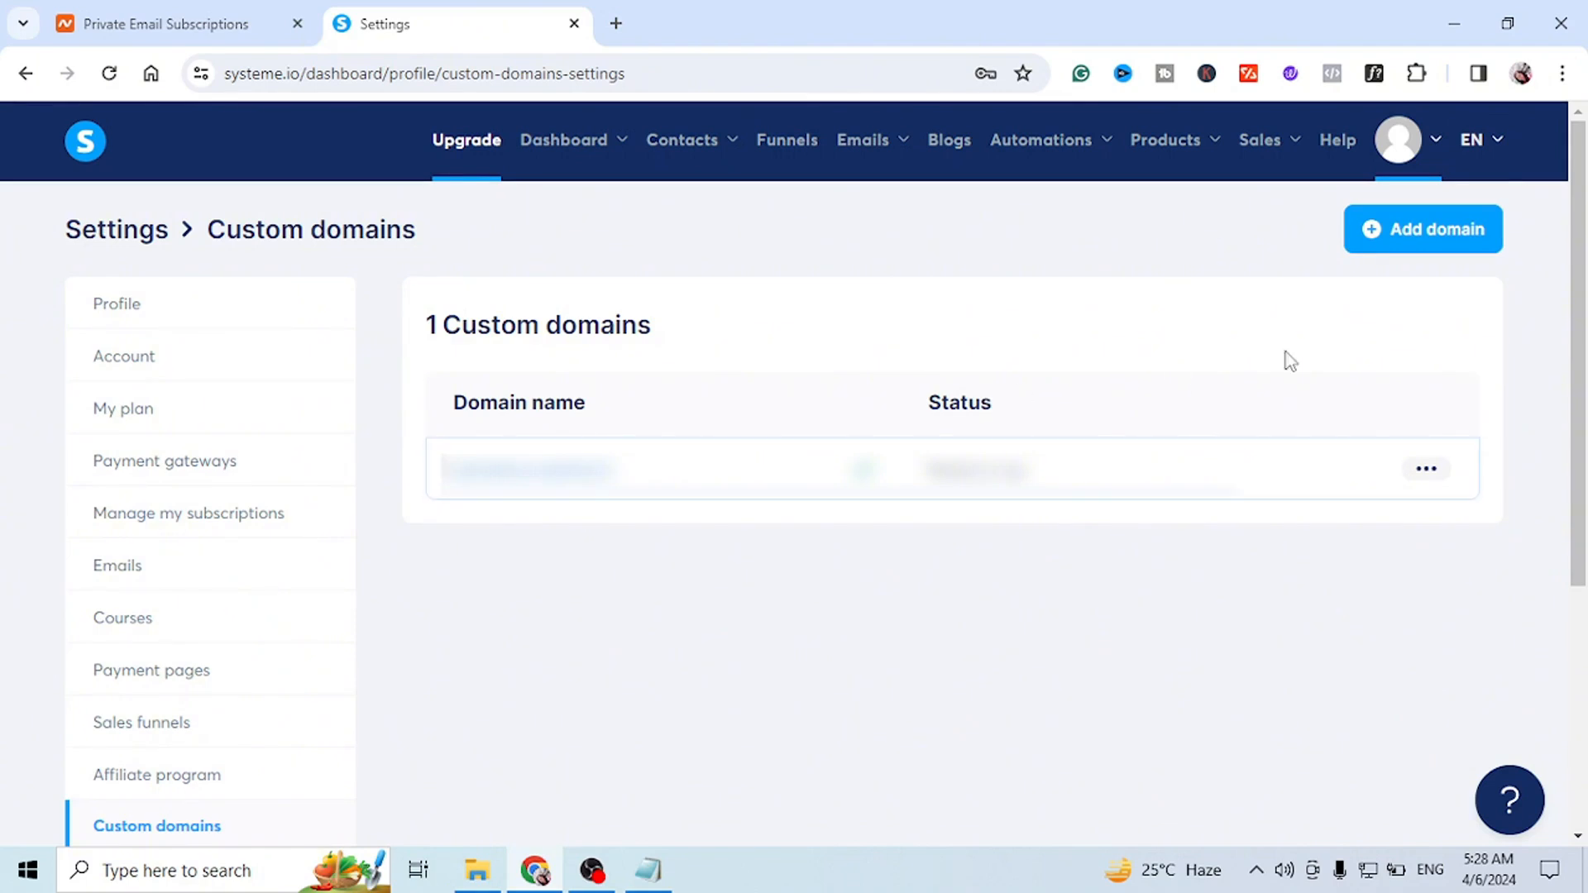
click(1446, 248)
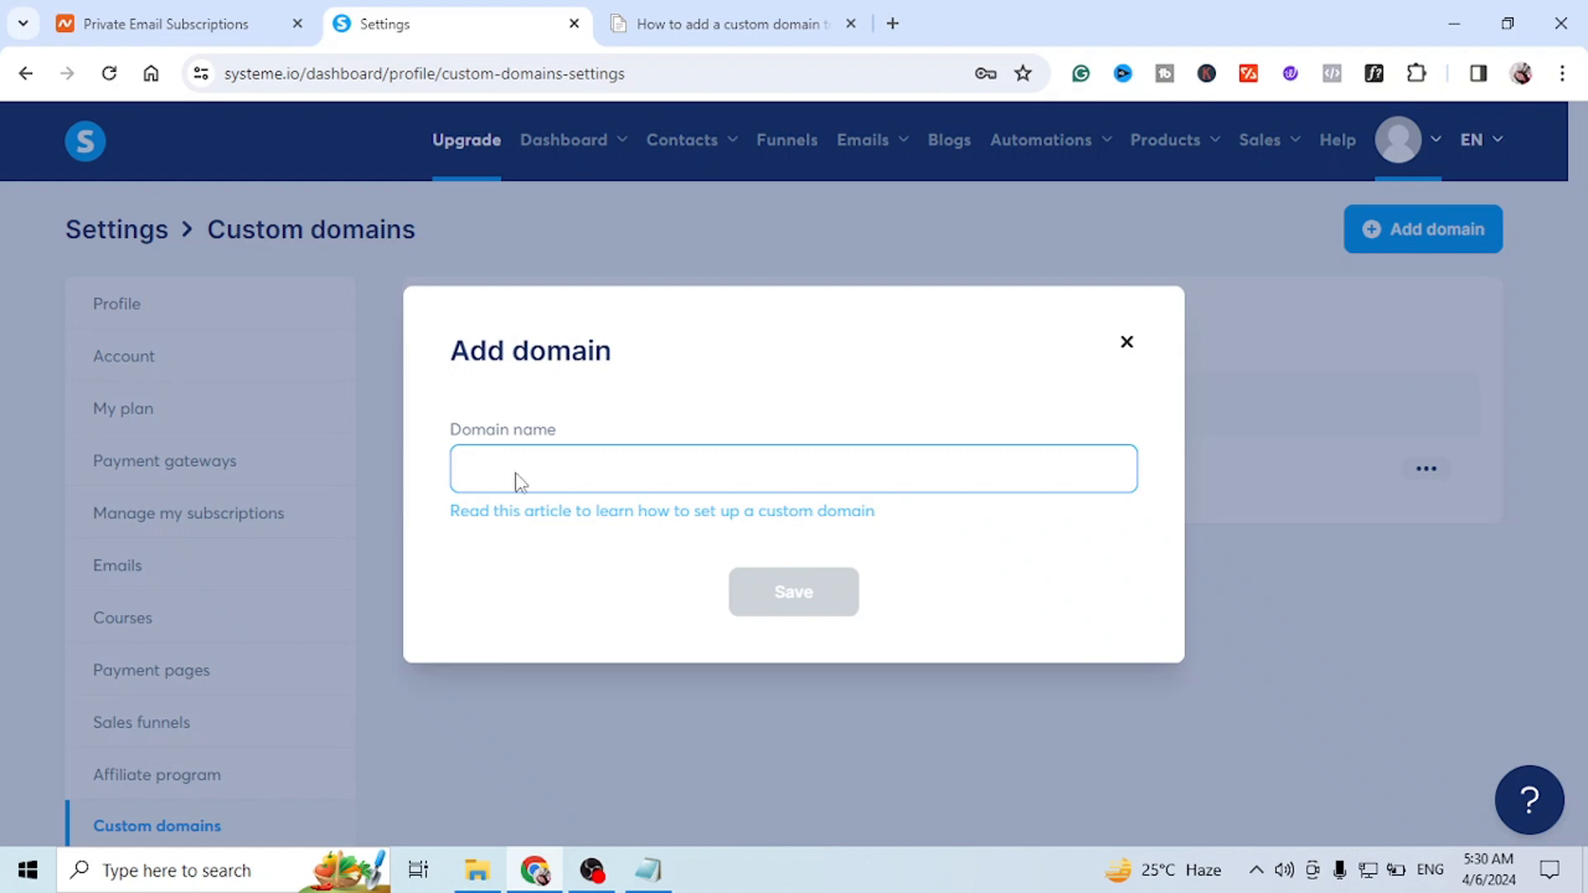
text(tradewindphilippines.com)
click(458, 476)
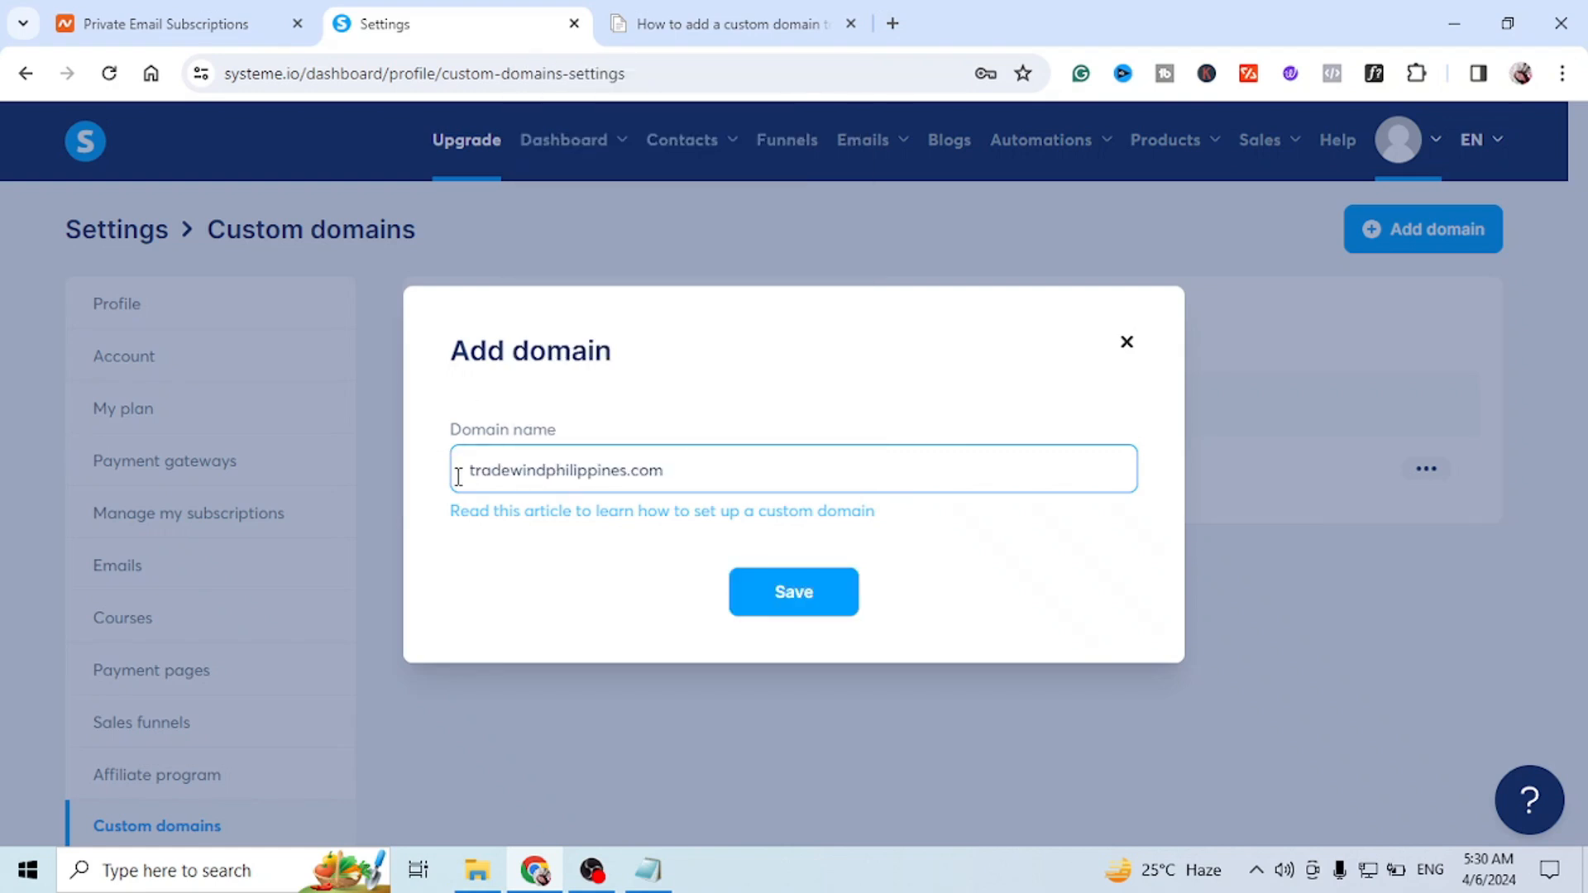
text(www)
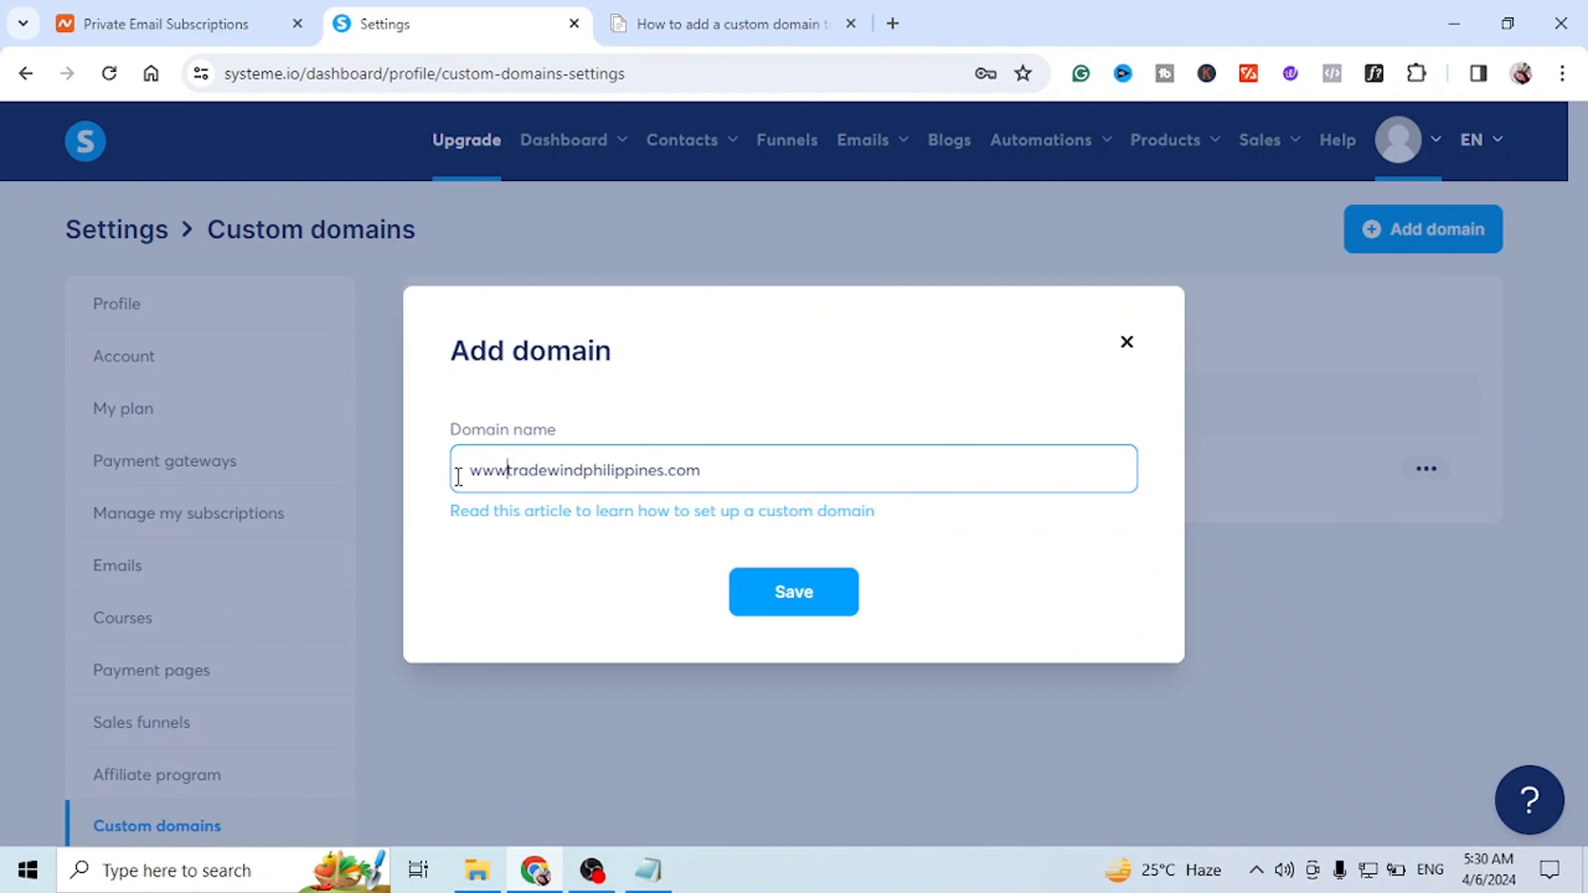
text(.)
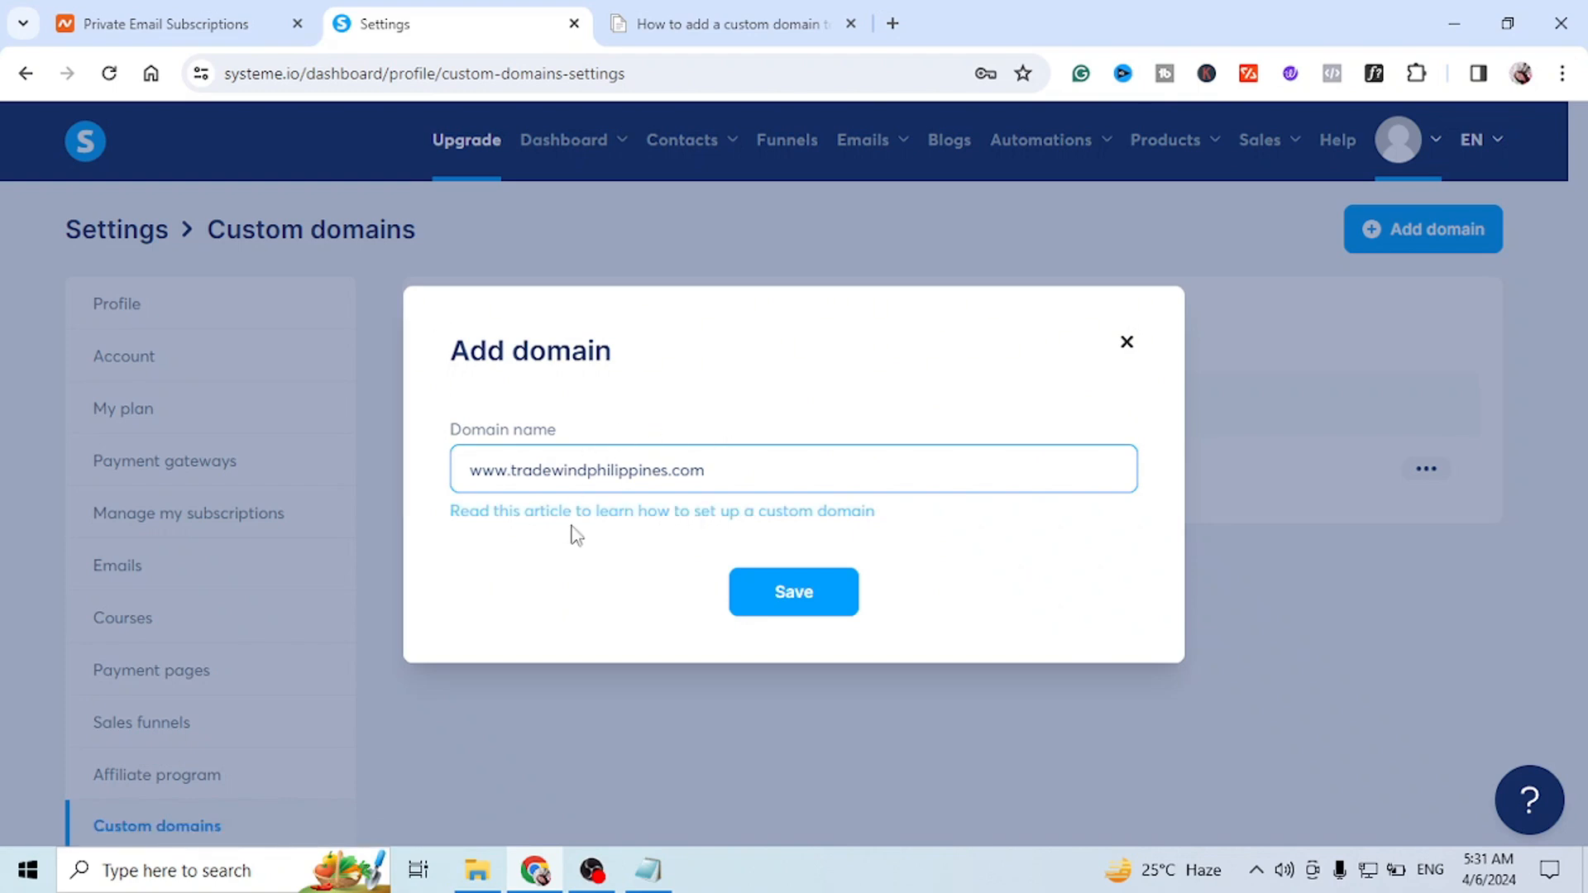
click(793, 593)
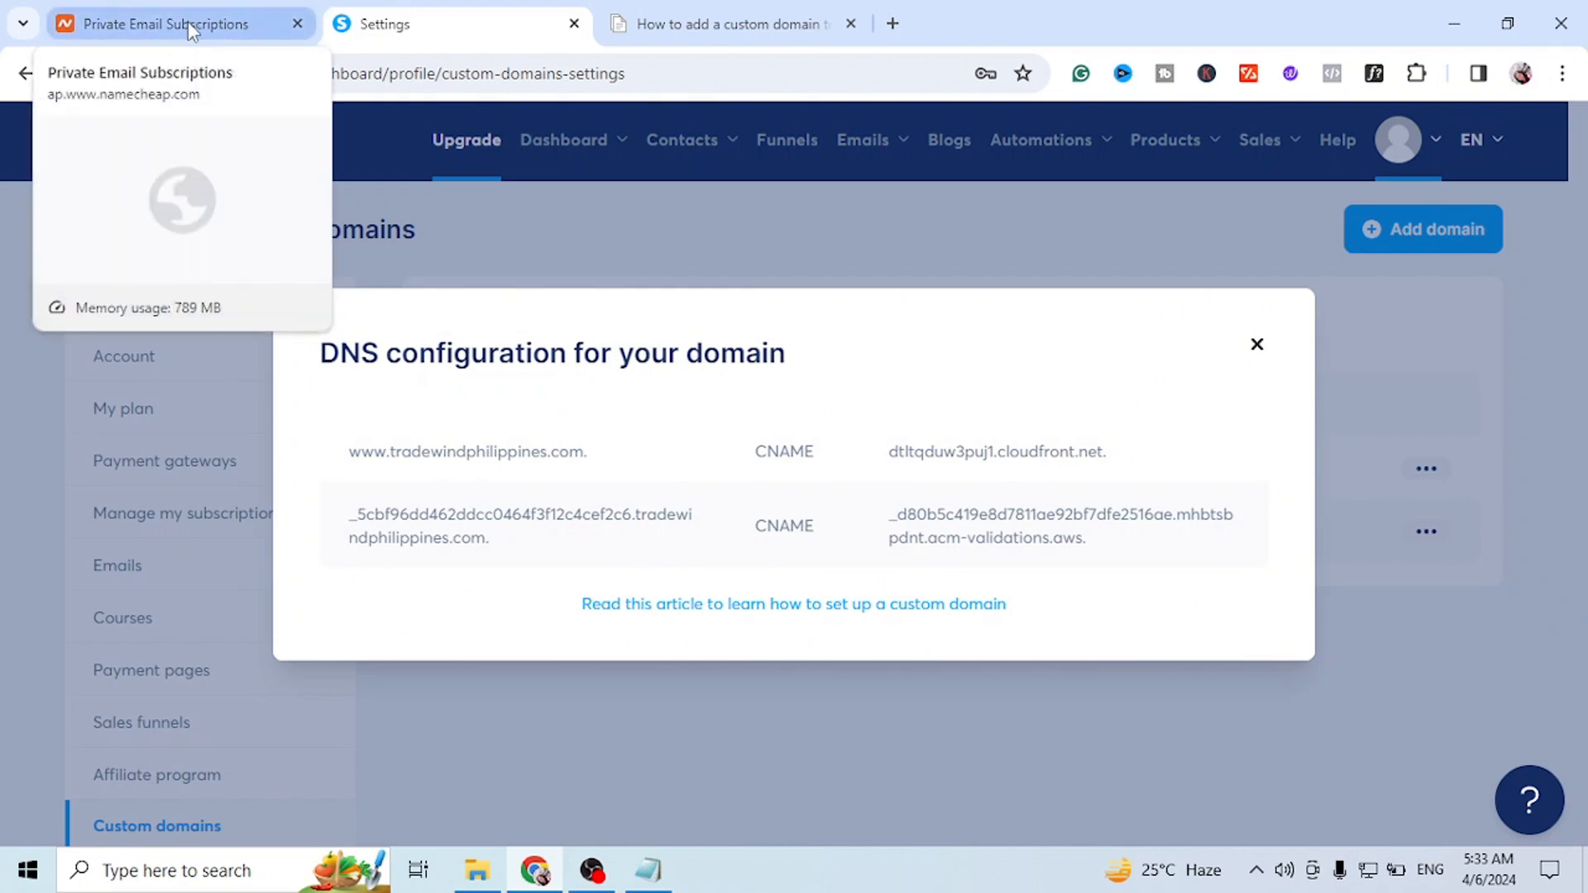
Step: Switch to Namecheap and open the management page of tradewindphilippines.com from the domain list
click(187, 23)
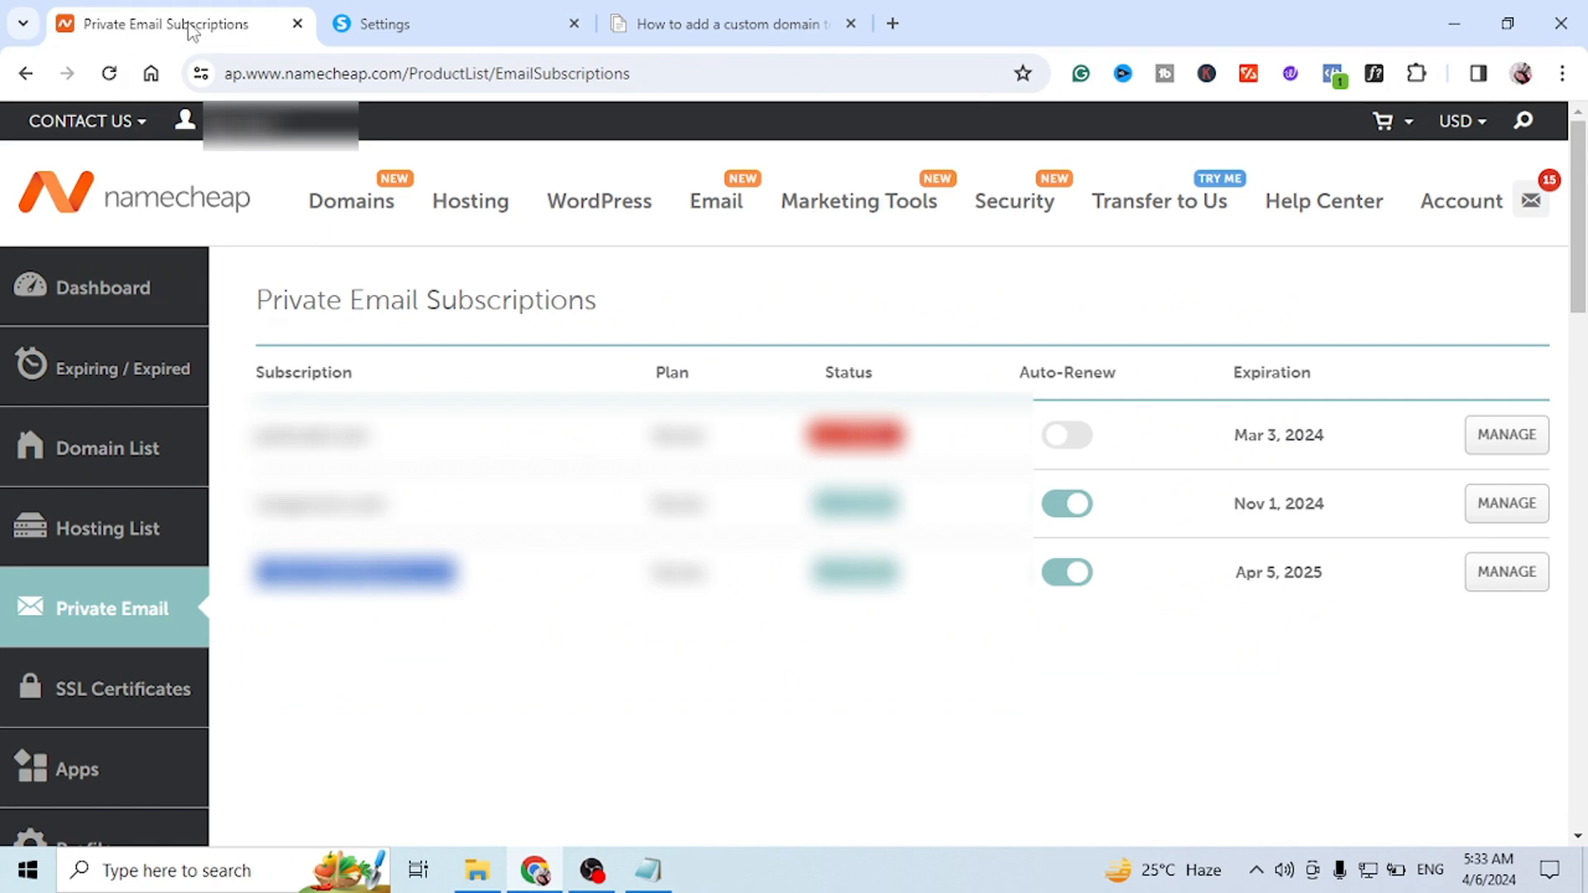
click(93, 459)
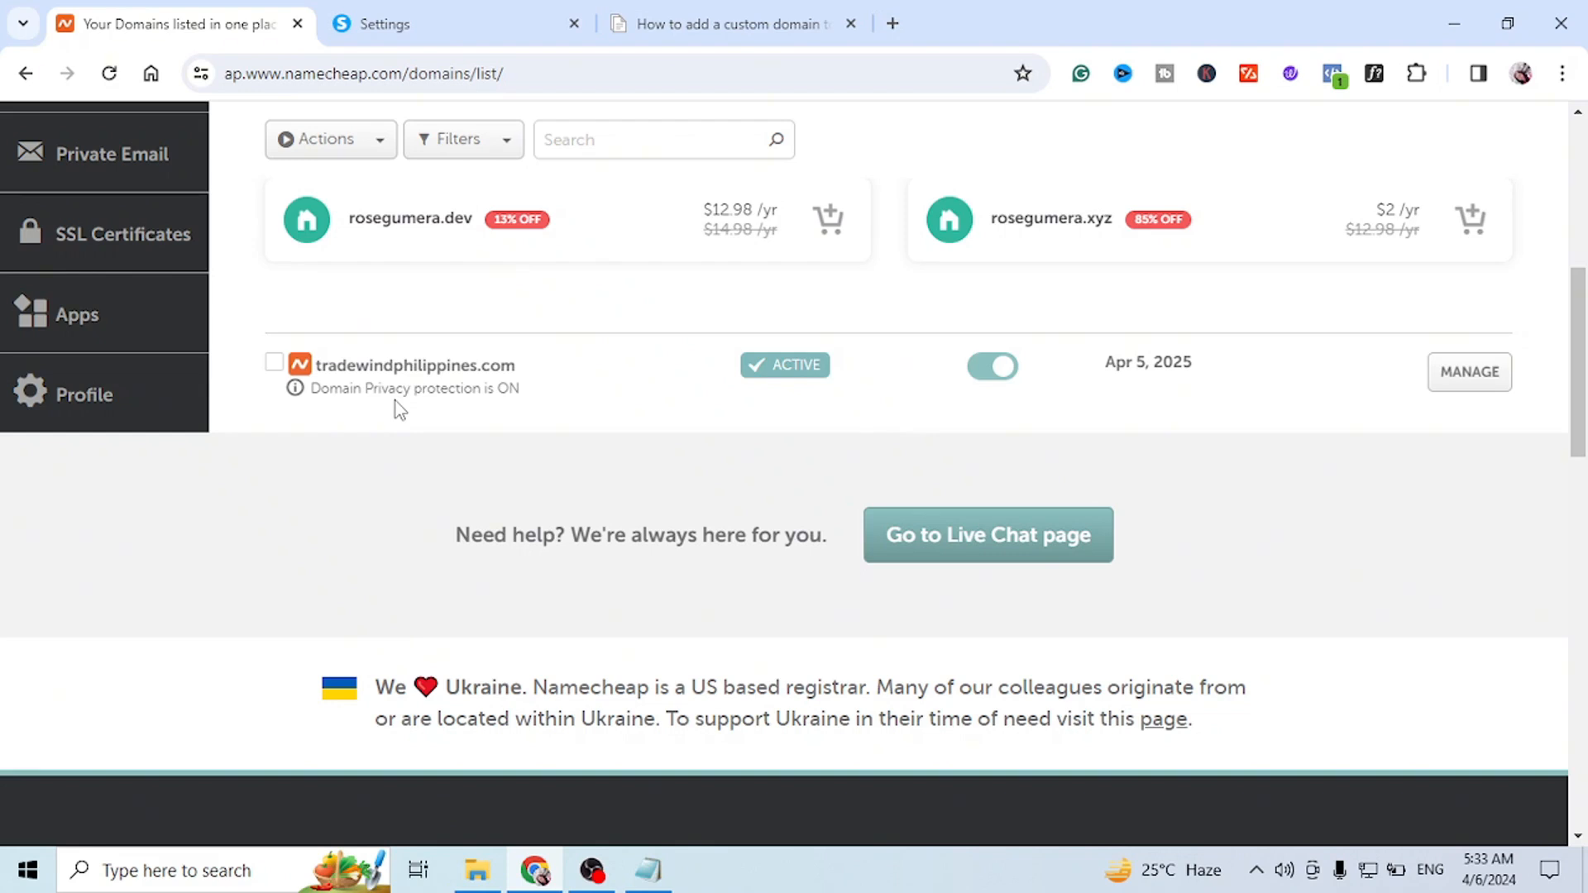
click(1485, 389)
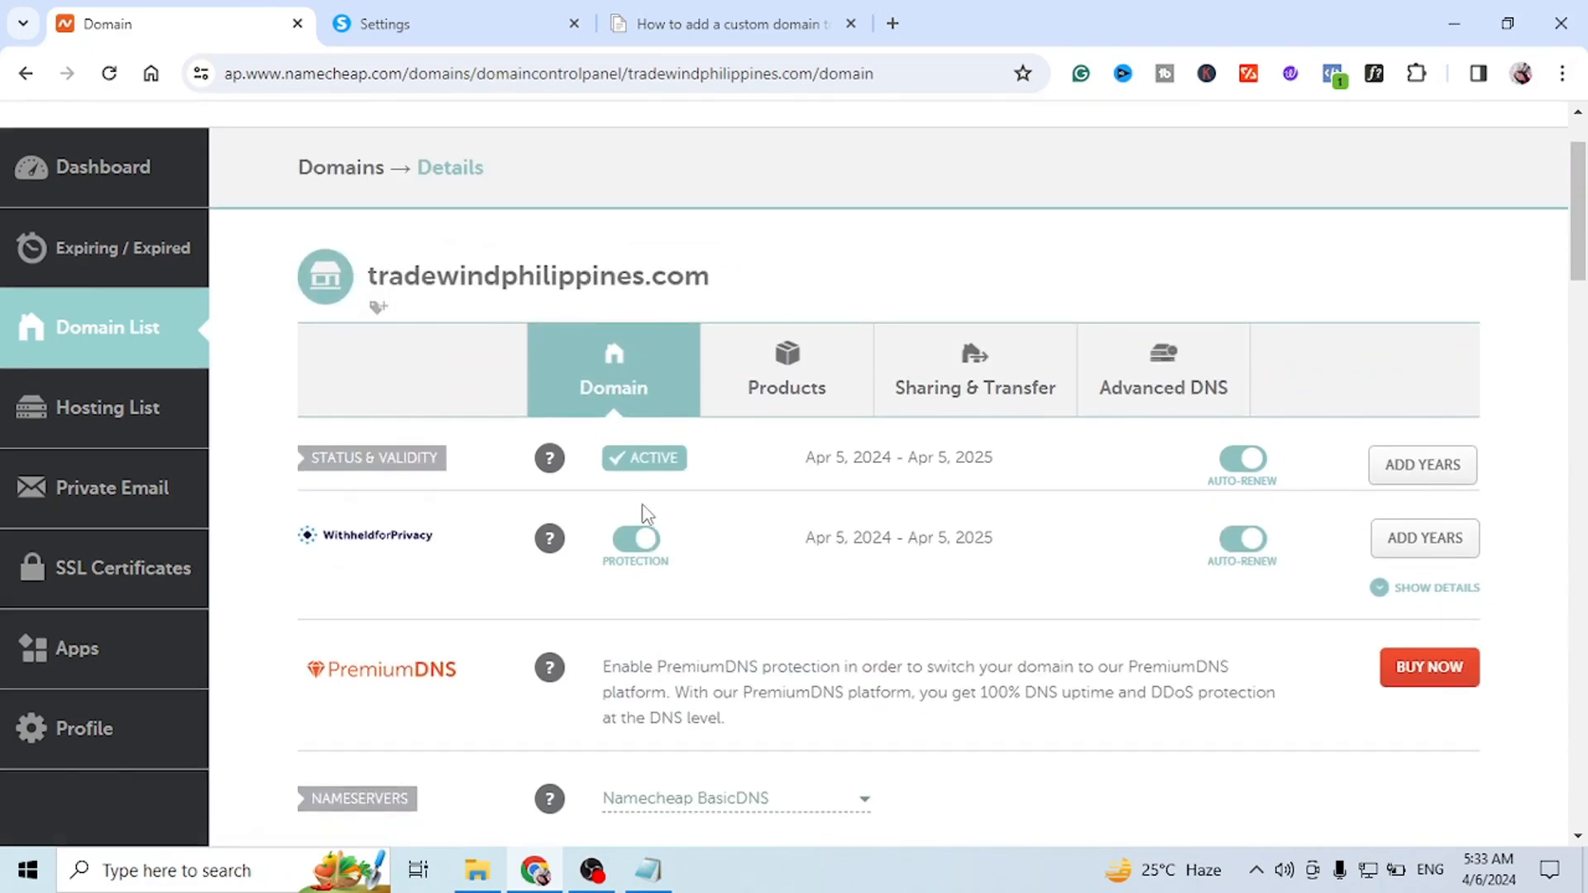
Step: Set the nameservers of tradewindphilippines.com to Namecheap BasicDNS
scroll(645, 513, down, 4)
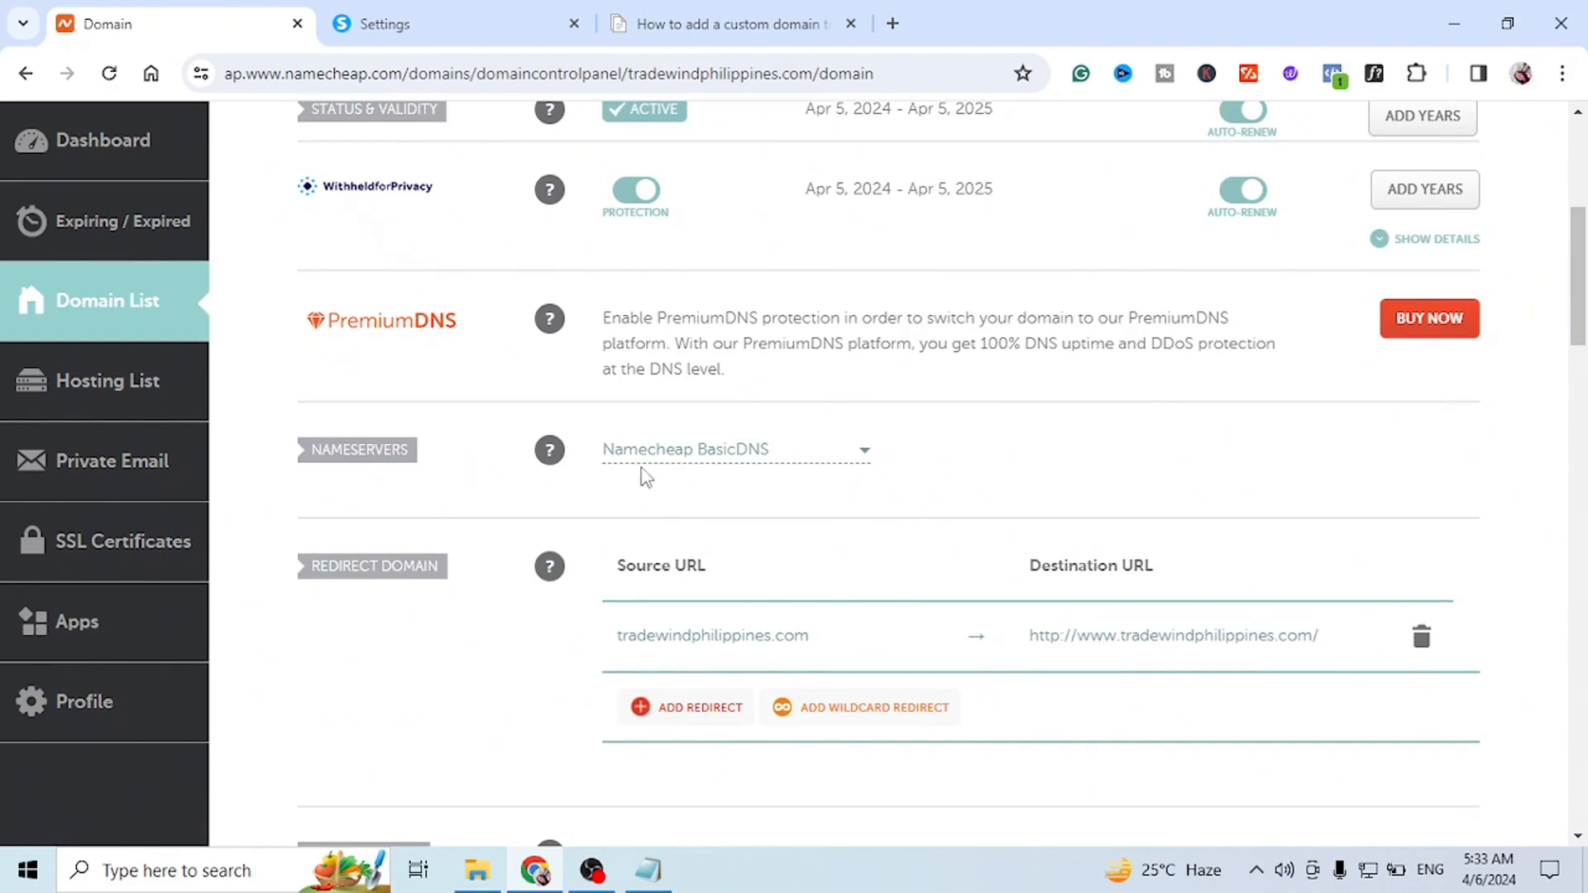
click(772, 460)
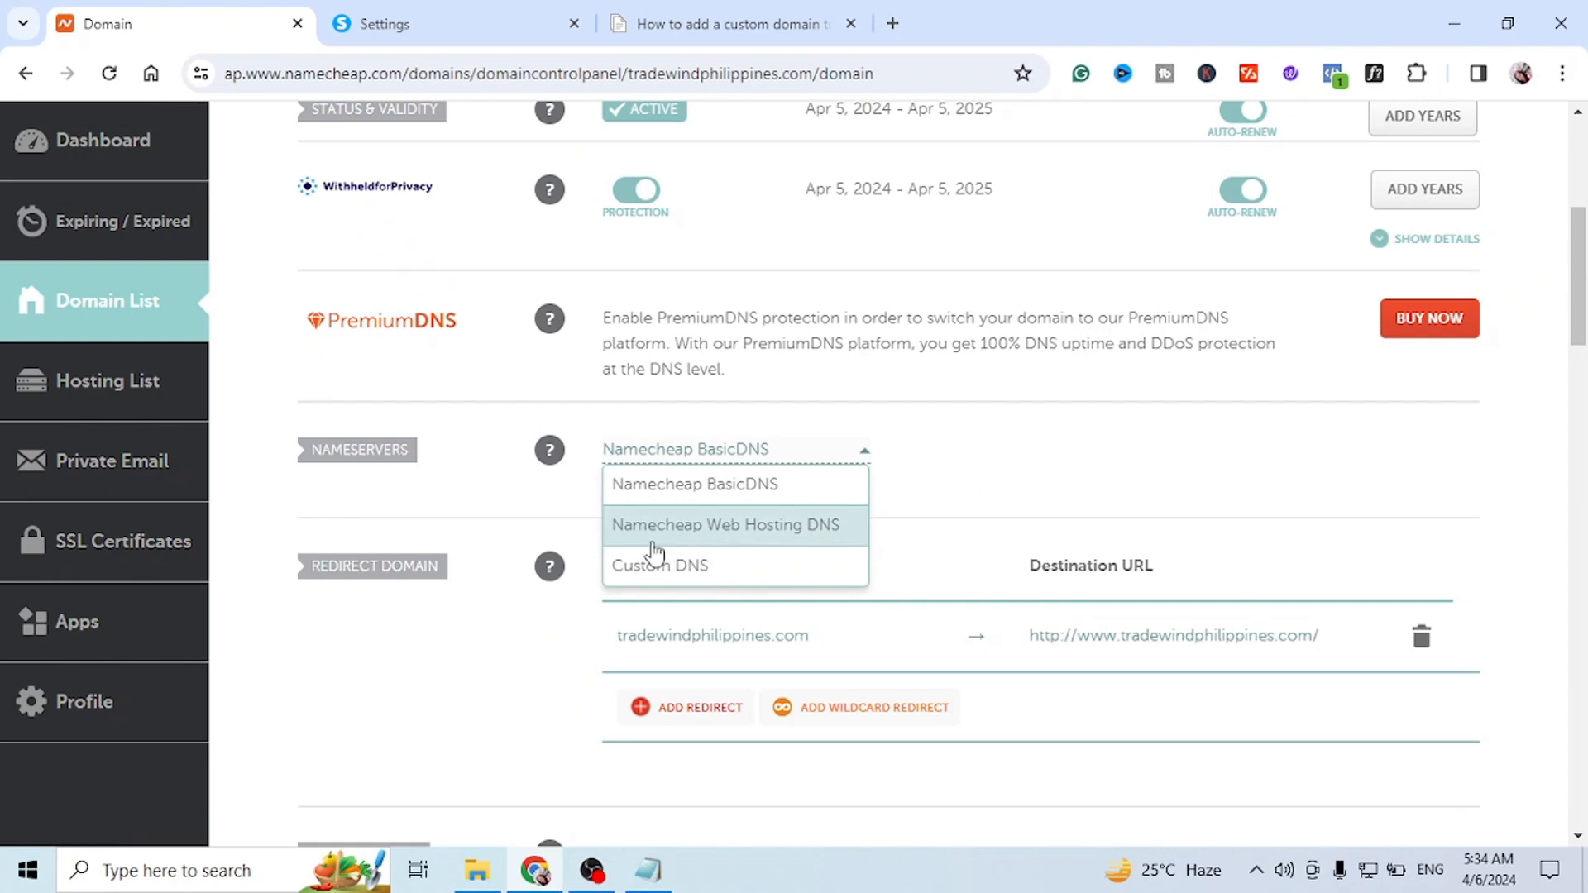
click(702, 496)
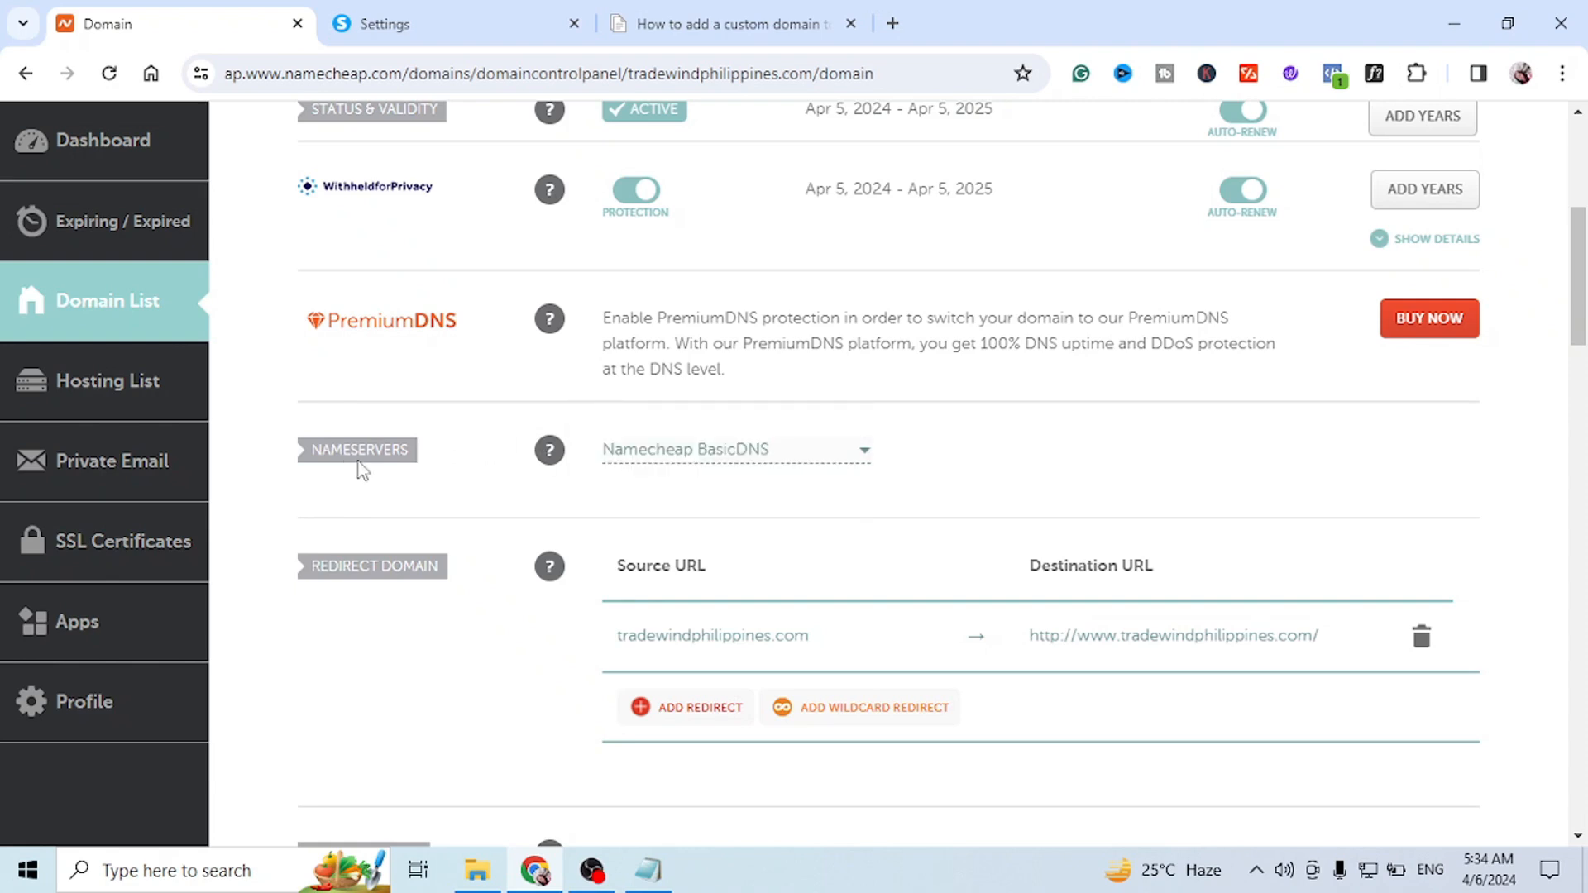
Step: Open the host records in the advanced DNS settings of tradewindphilippines.com
scroll(964, 496, up, 5)
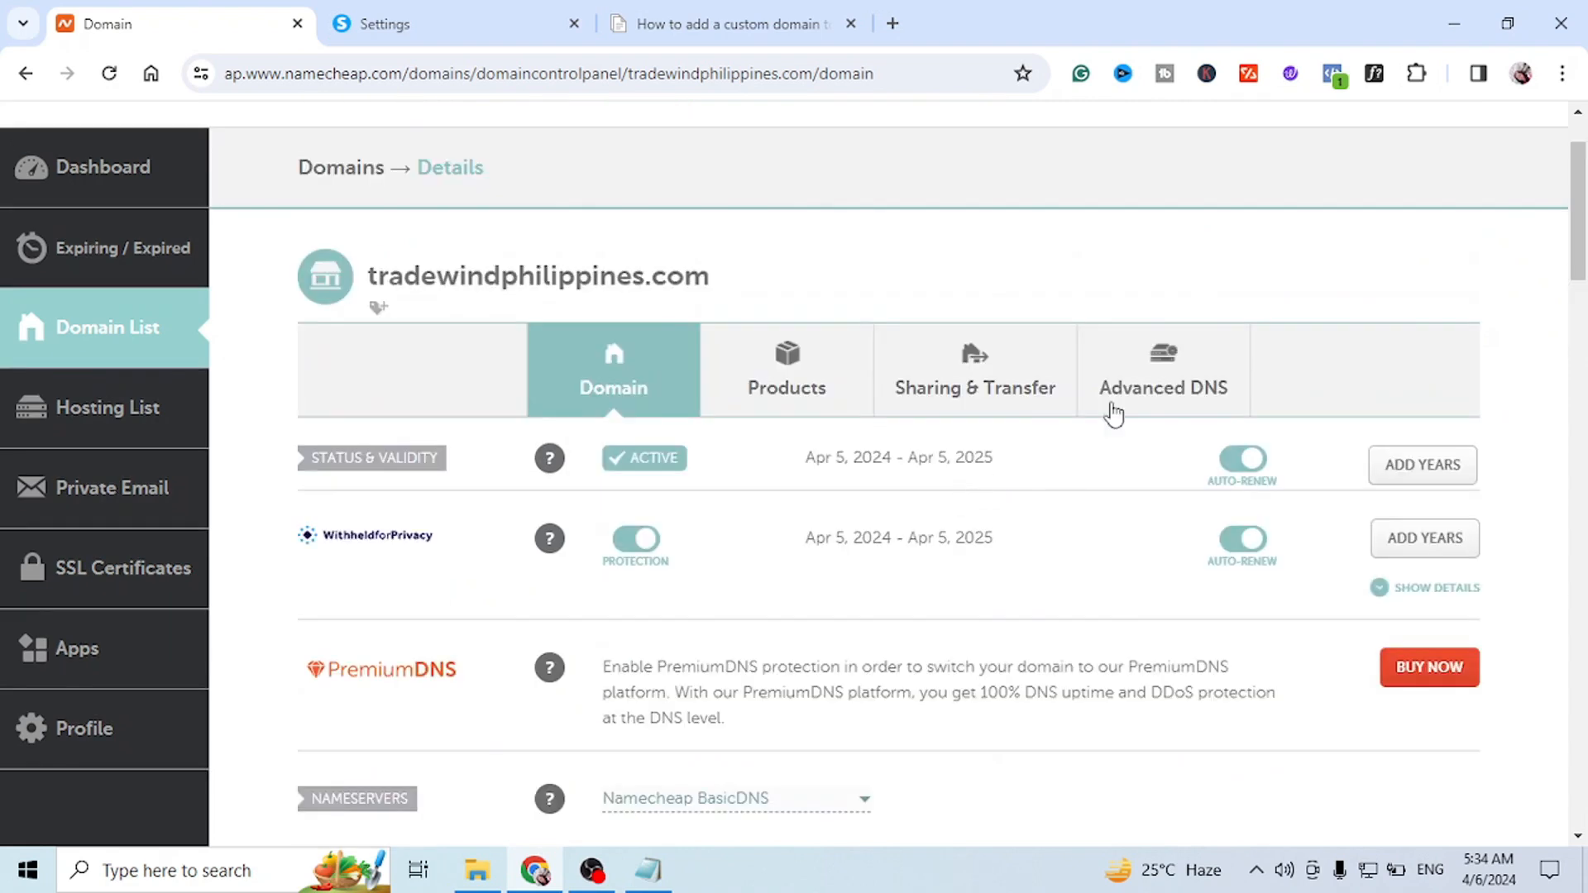
click(1158, 392)
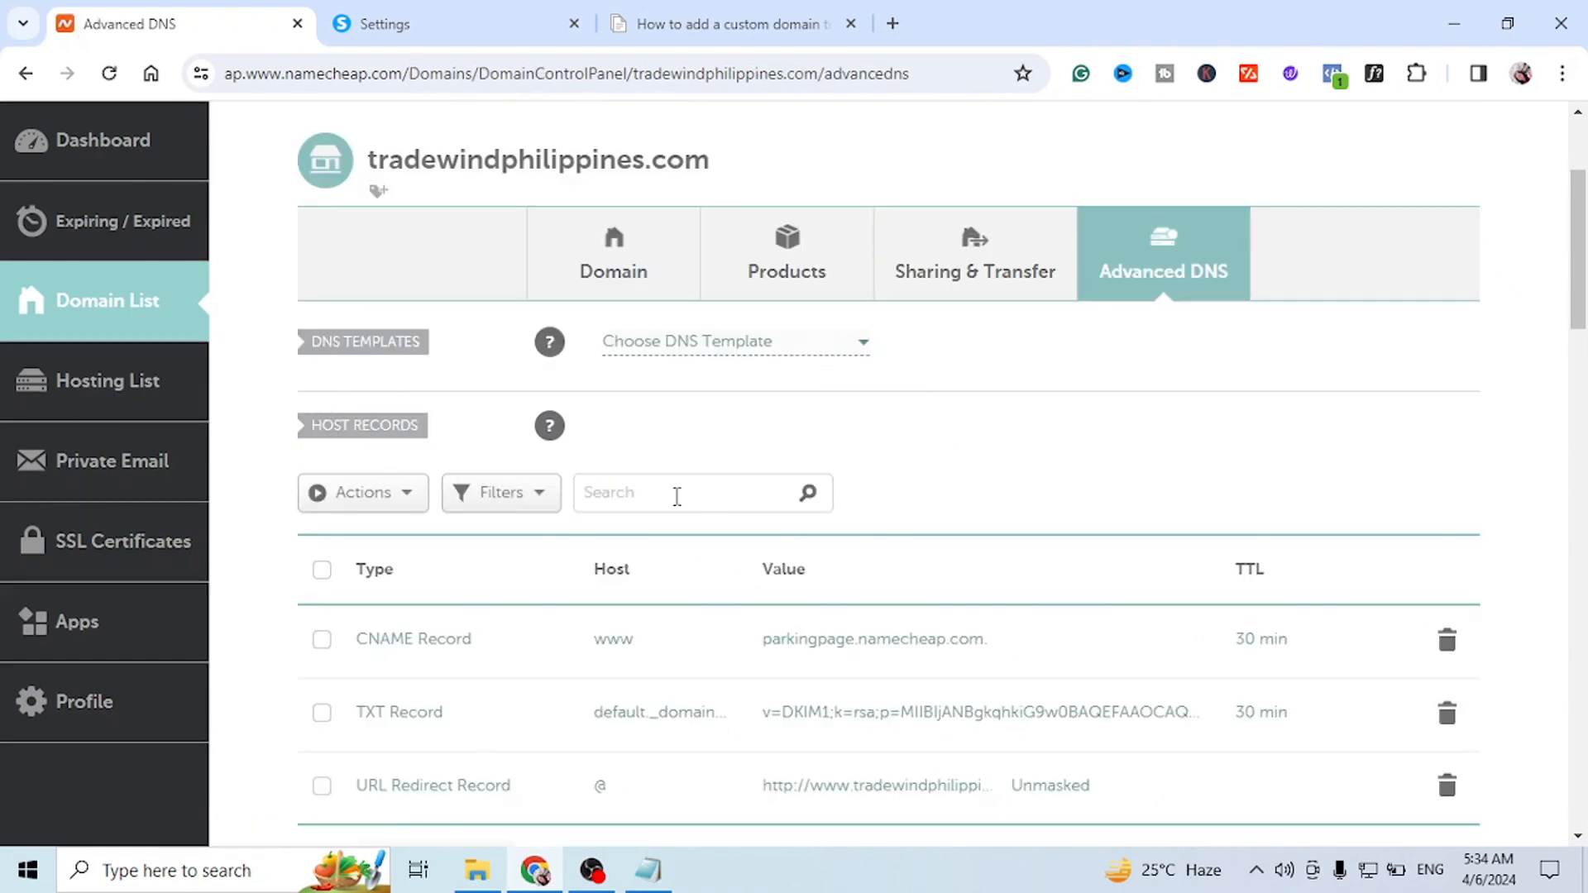
scroll(860, 513, down, 1)
scroll(860, 512, down, 1)
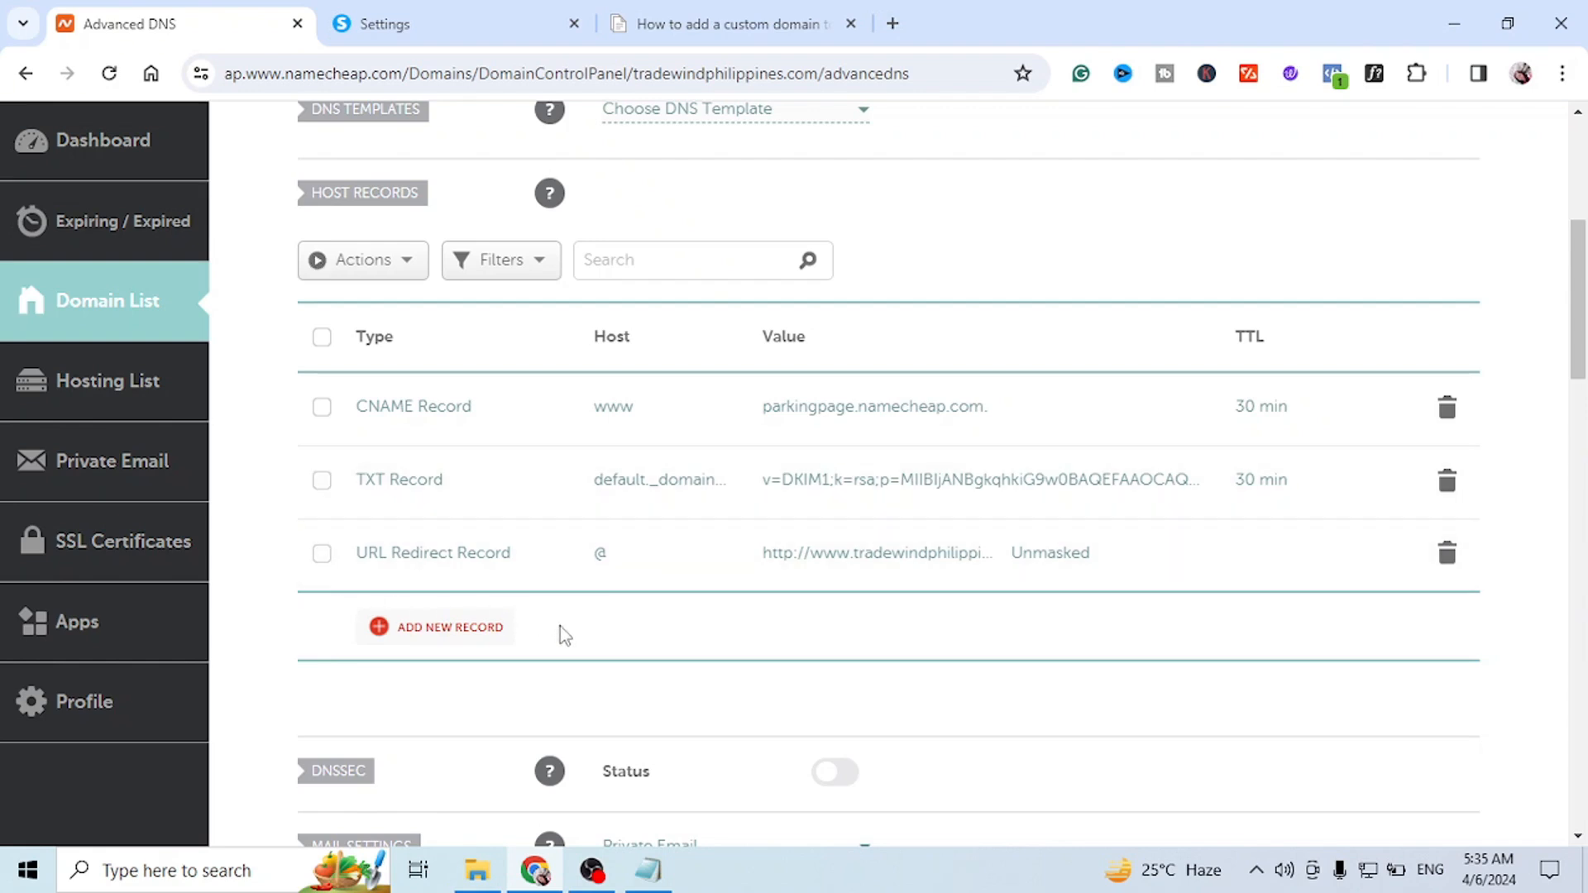
Step: Add a new host record of type CNAME Record with www as its host, as listed in systeme.io's DNS configuration
click(441, 629)
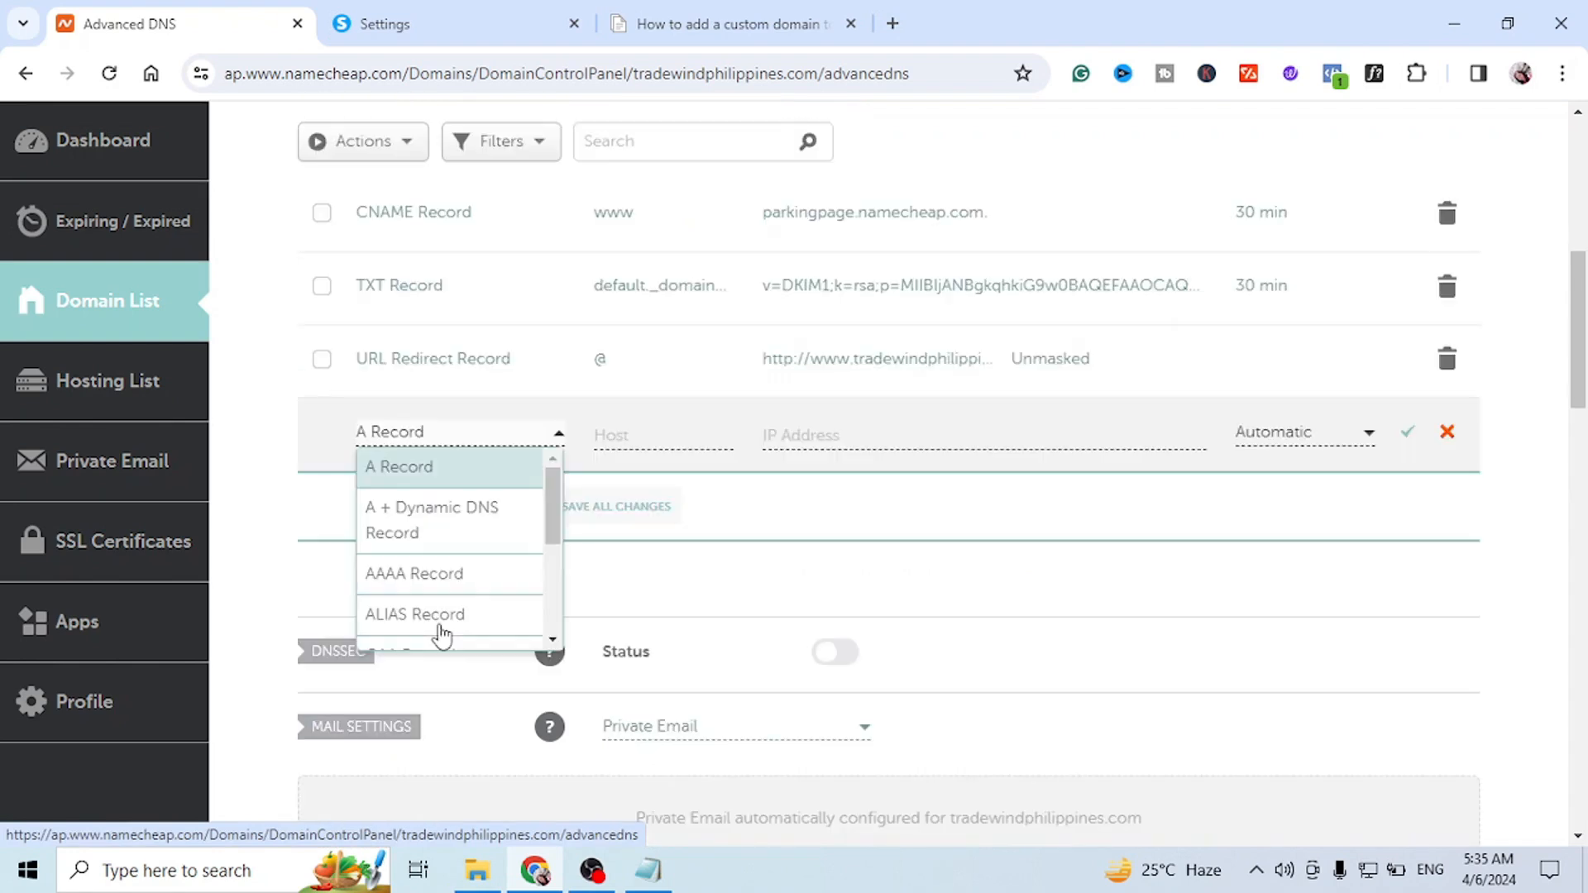
click(493, 28)
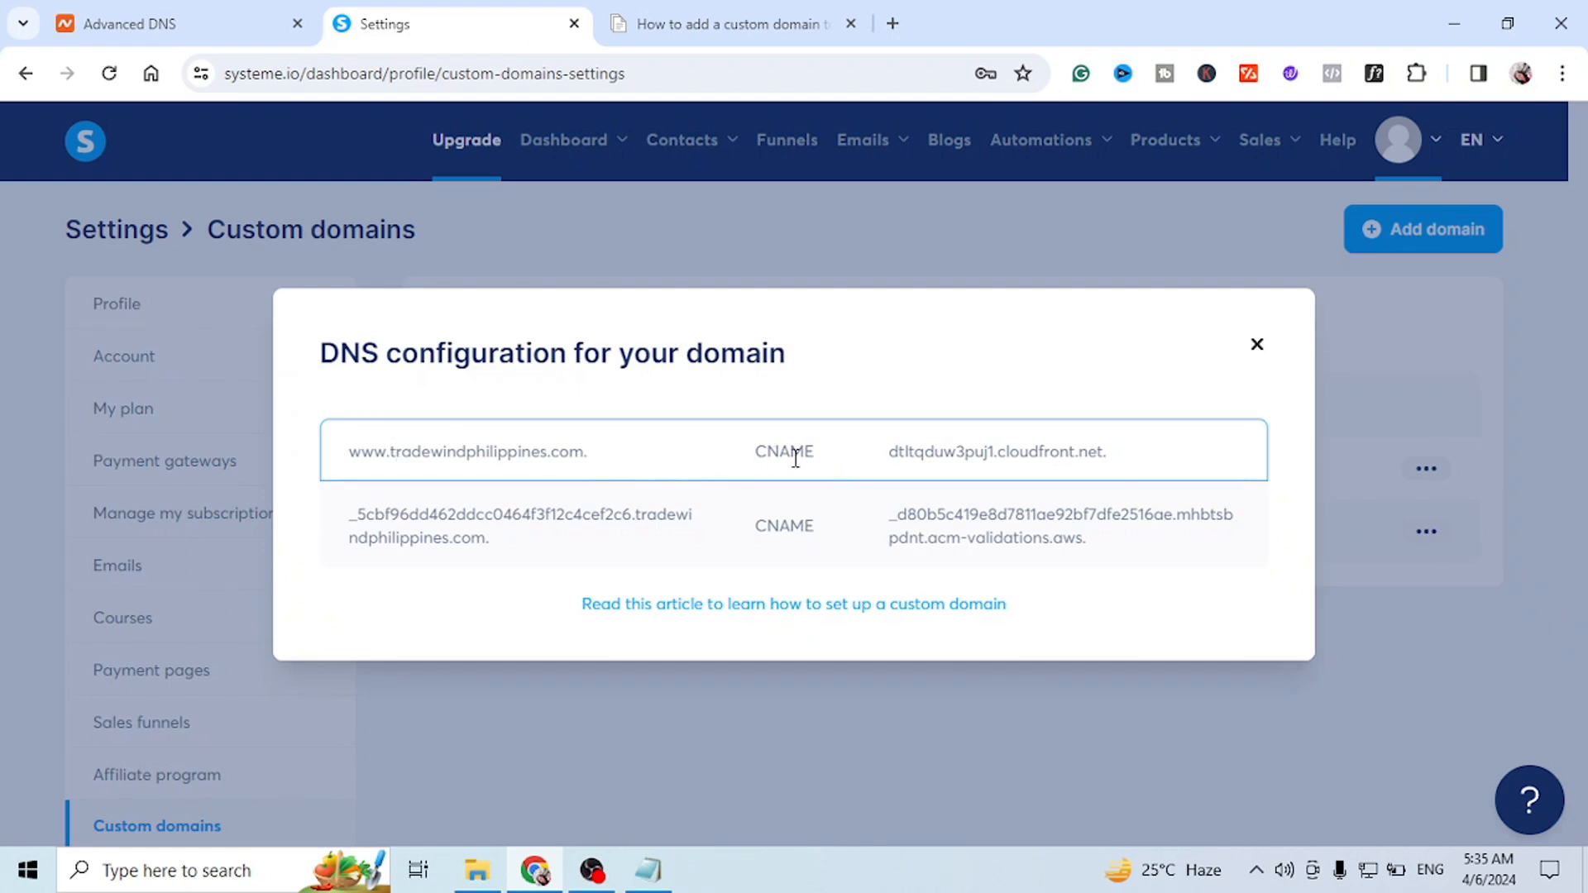
click(170, 27)
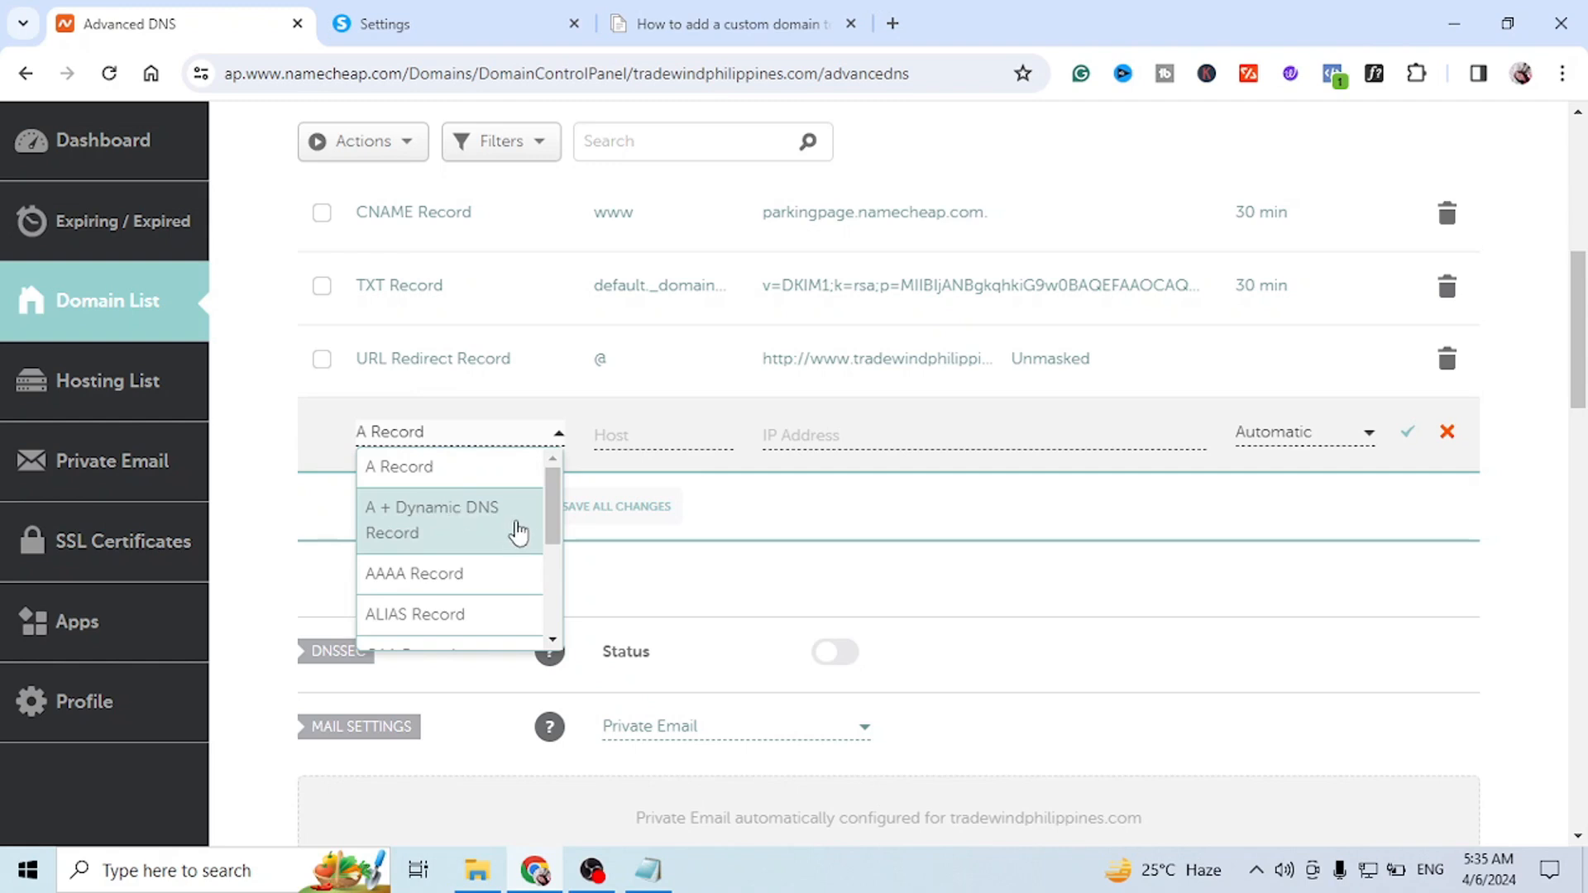
scroll(518, 529, down, 1)
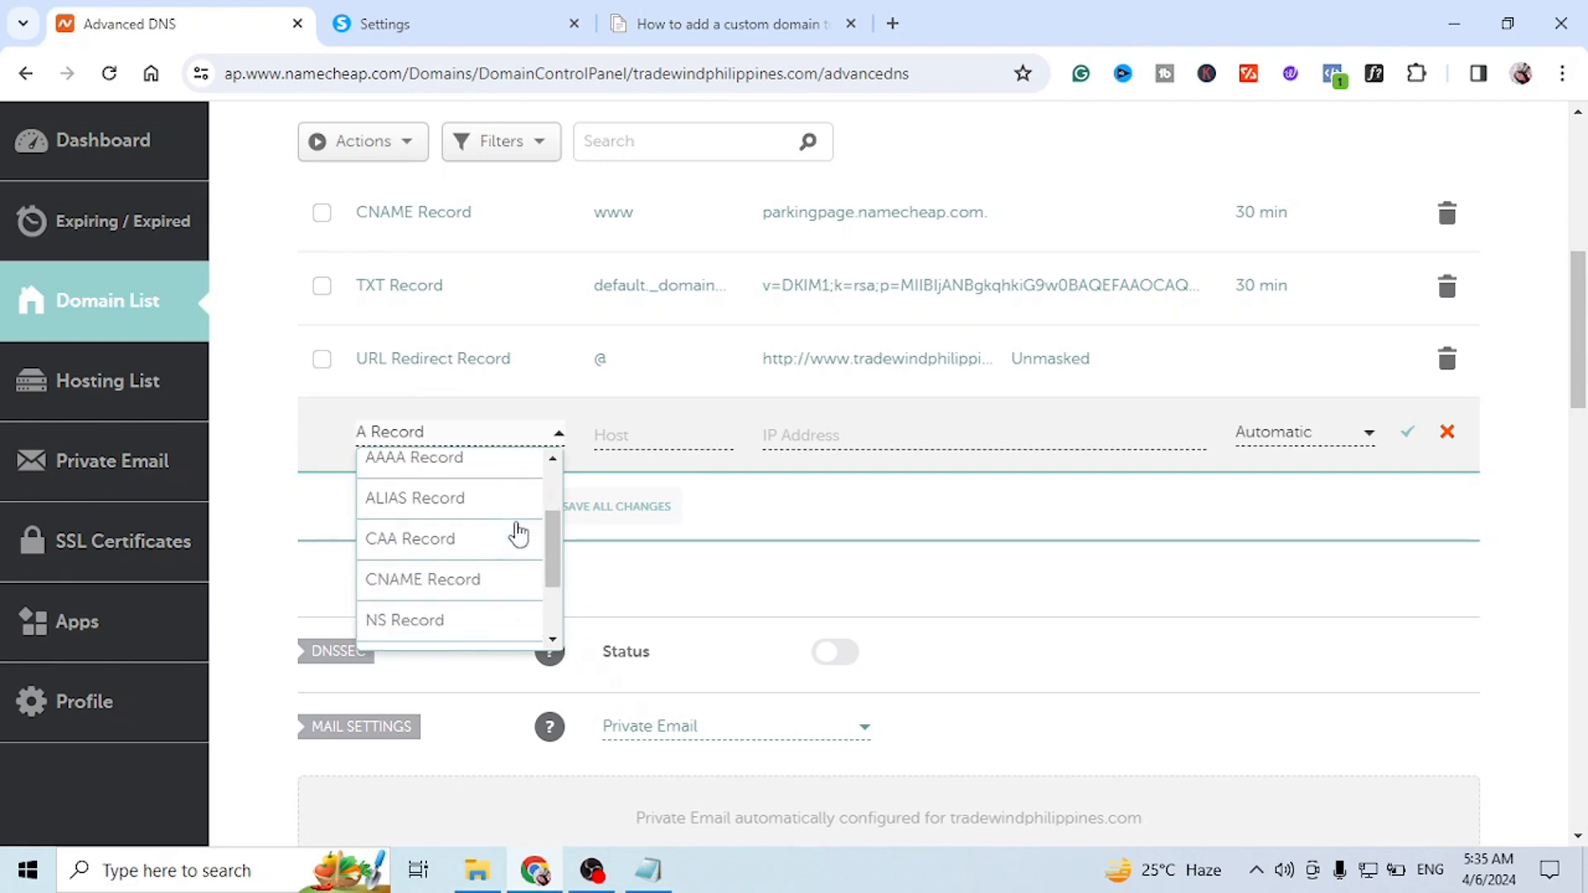
click(439, 588)
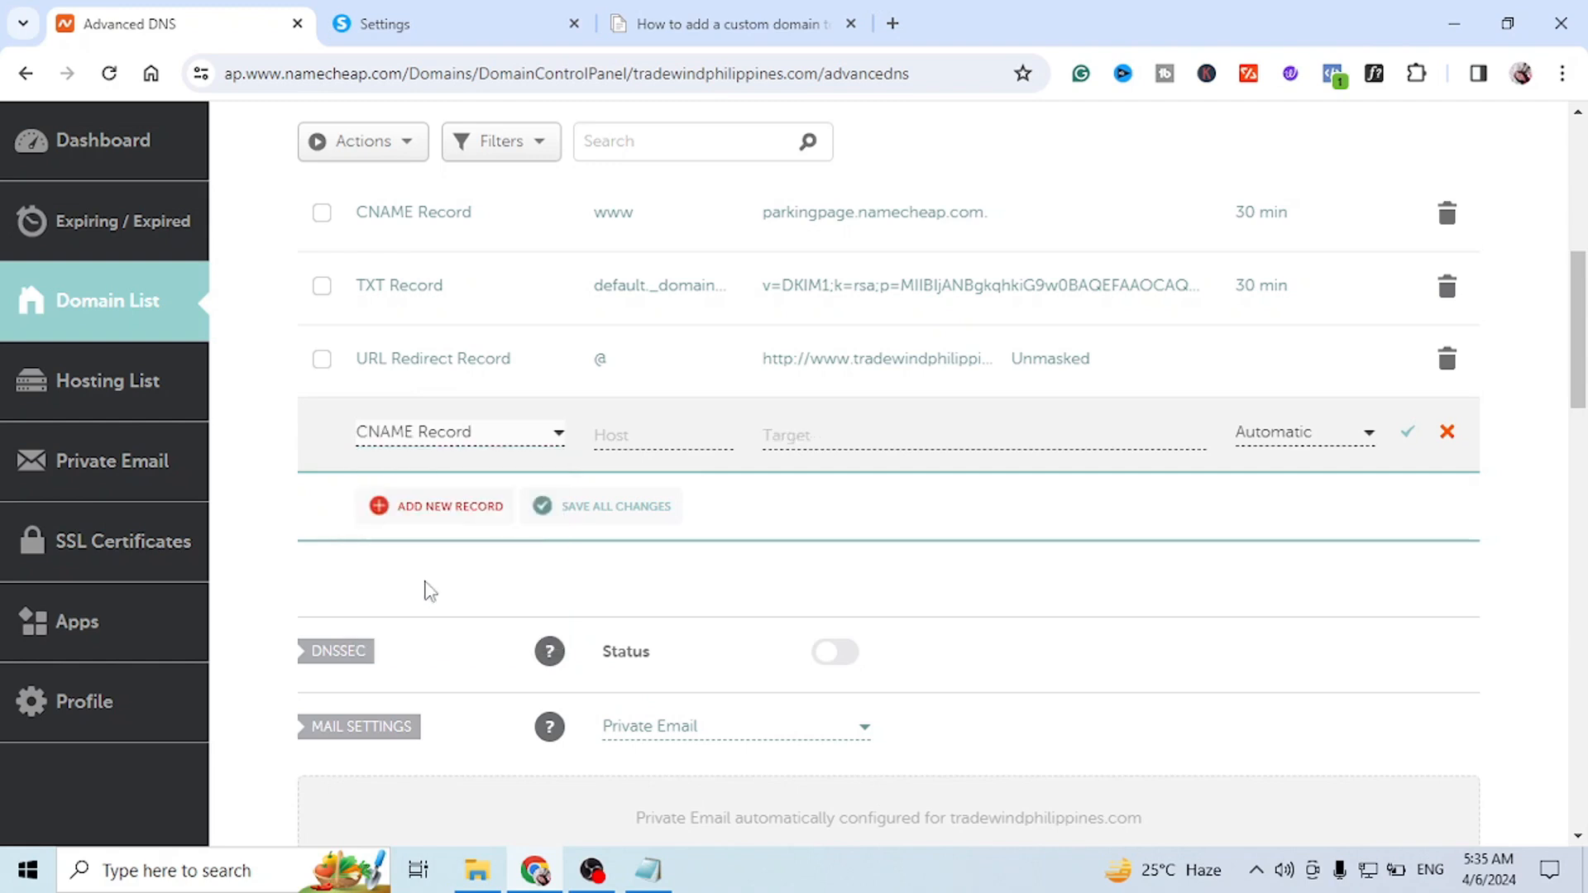
click(634, 434)
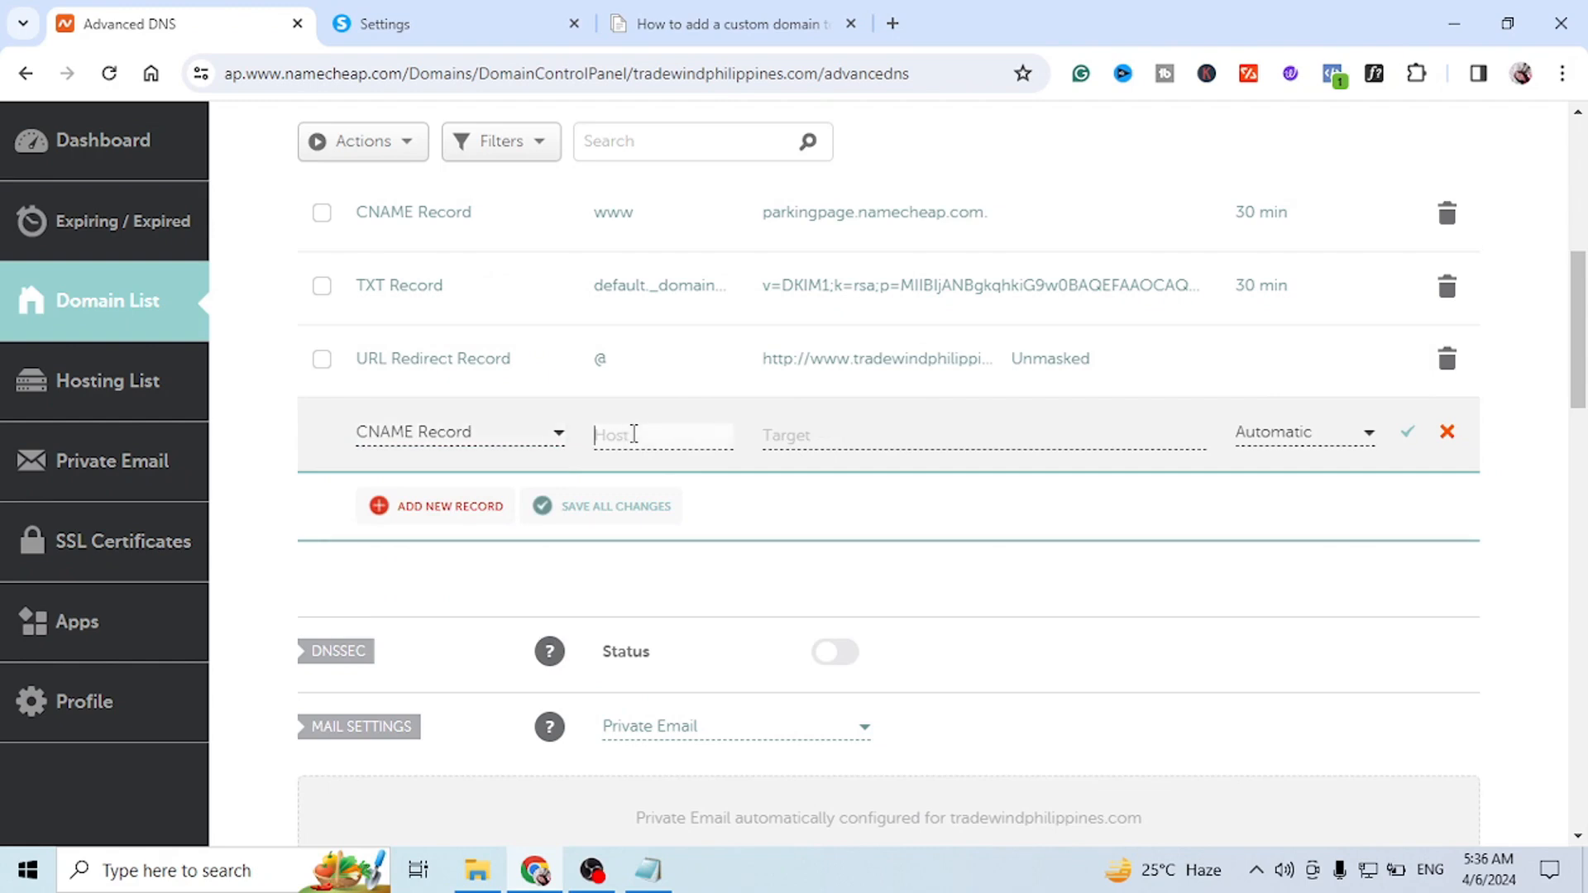
text(www)
click(786, 368)
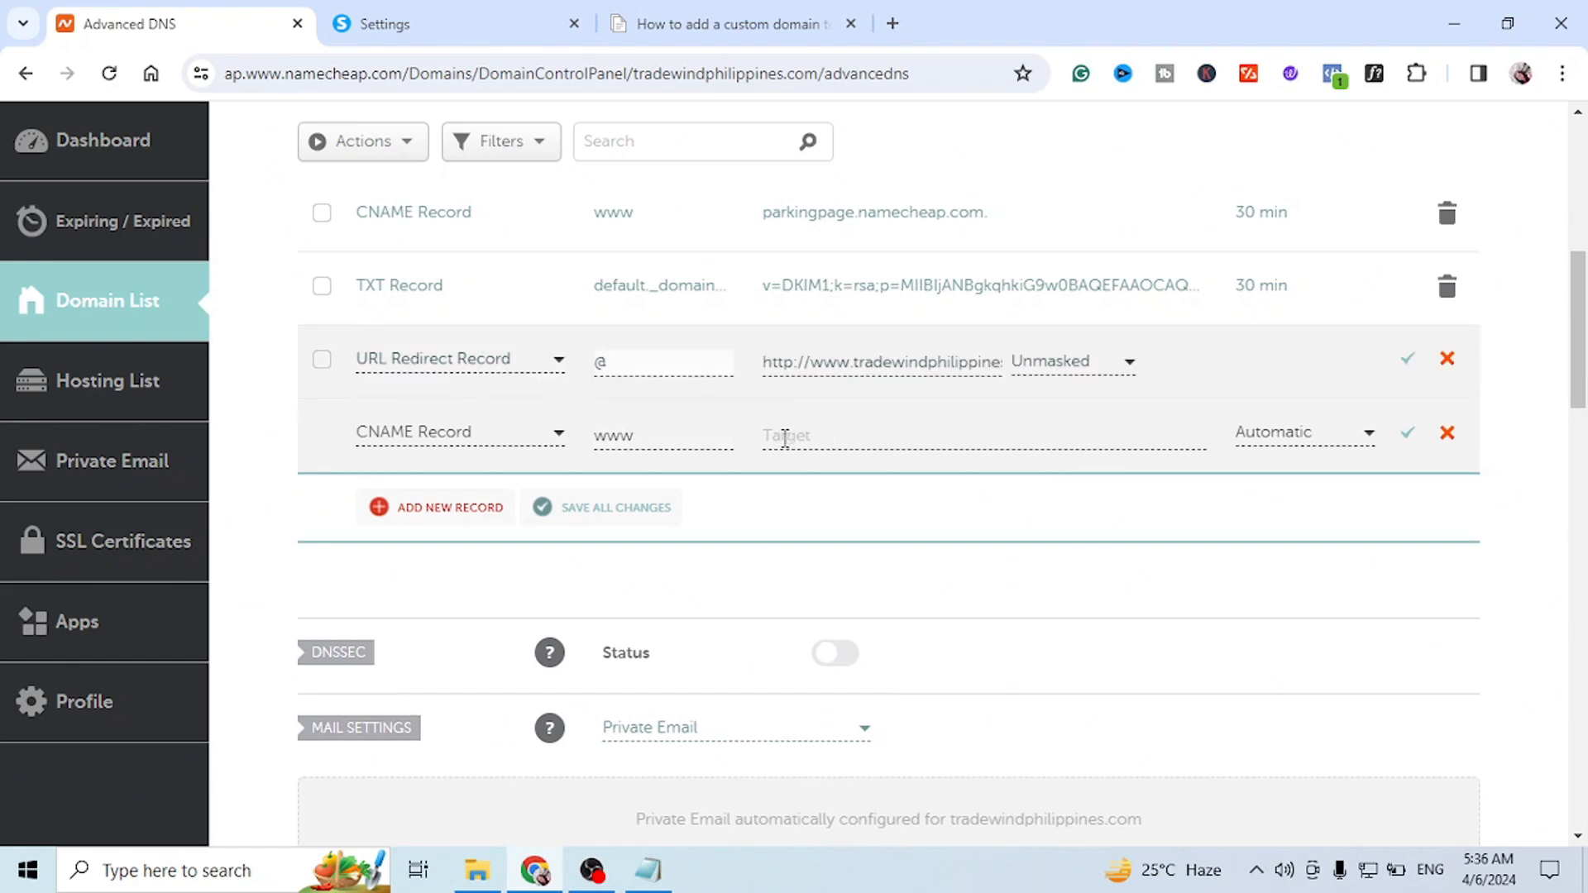
Step: Copy dtltqduw3puj1.cloudfront.net. from systeme.io's DNS configuration and paste it as the target of the new www CNAME record in Namecheap
click(408, 22)
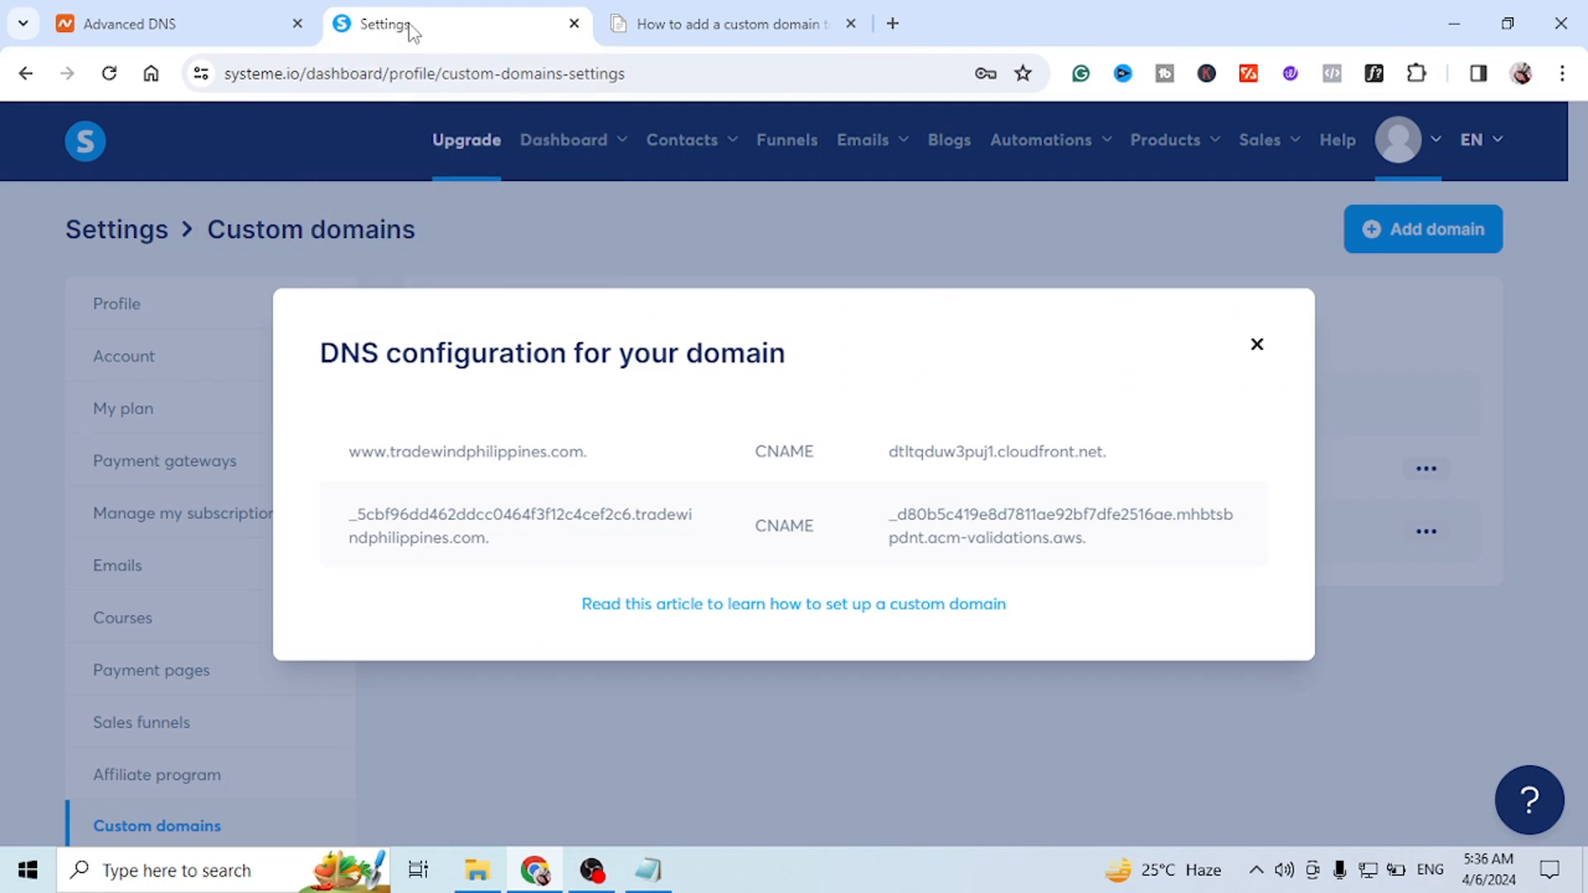
drag(890, 462, 1108, 450)
right_click(1025, 452)
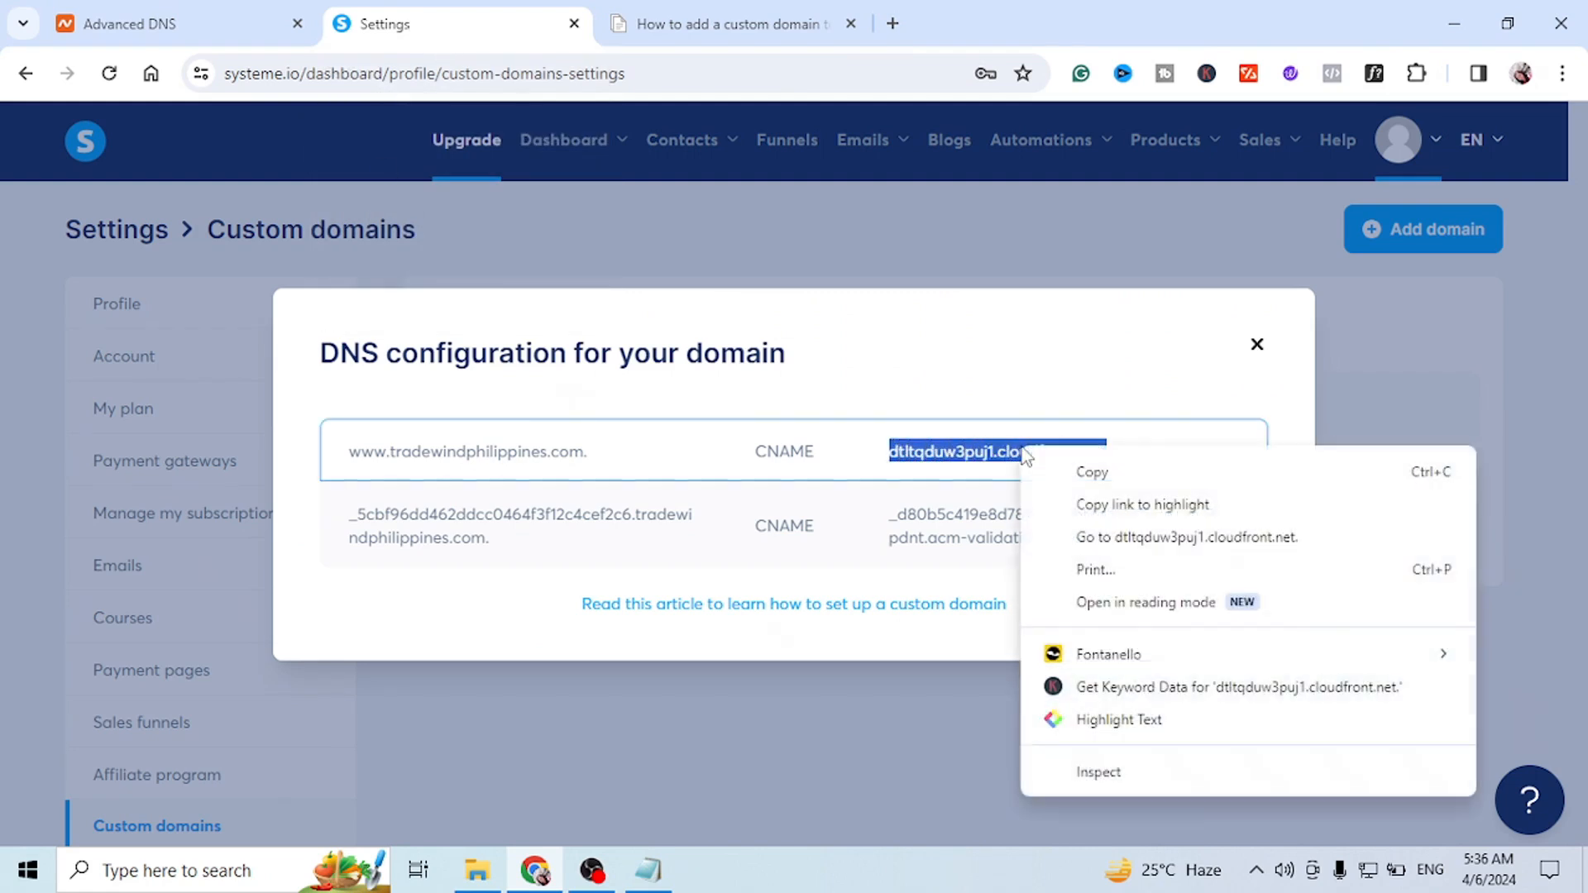
click(1094, 474)
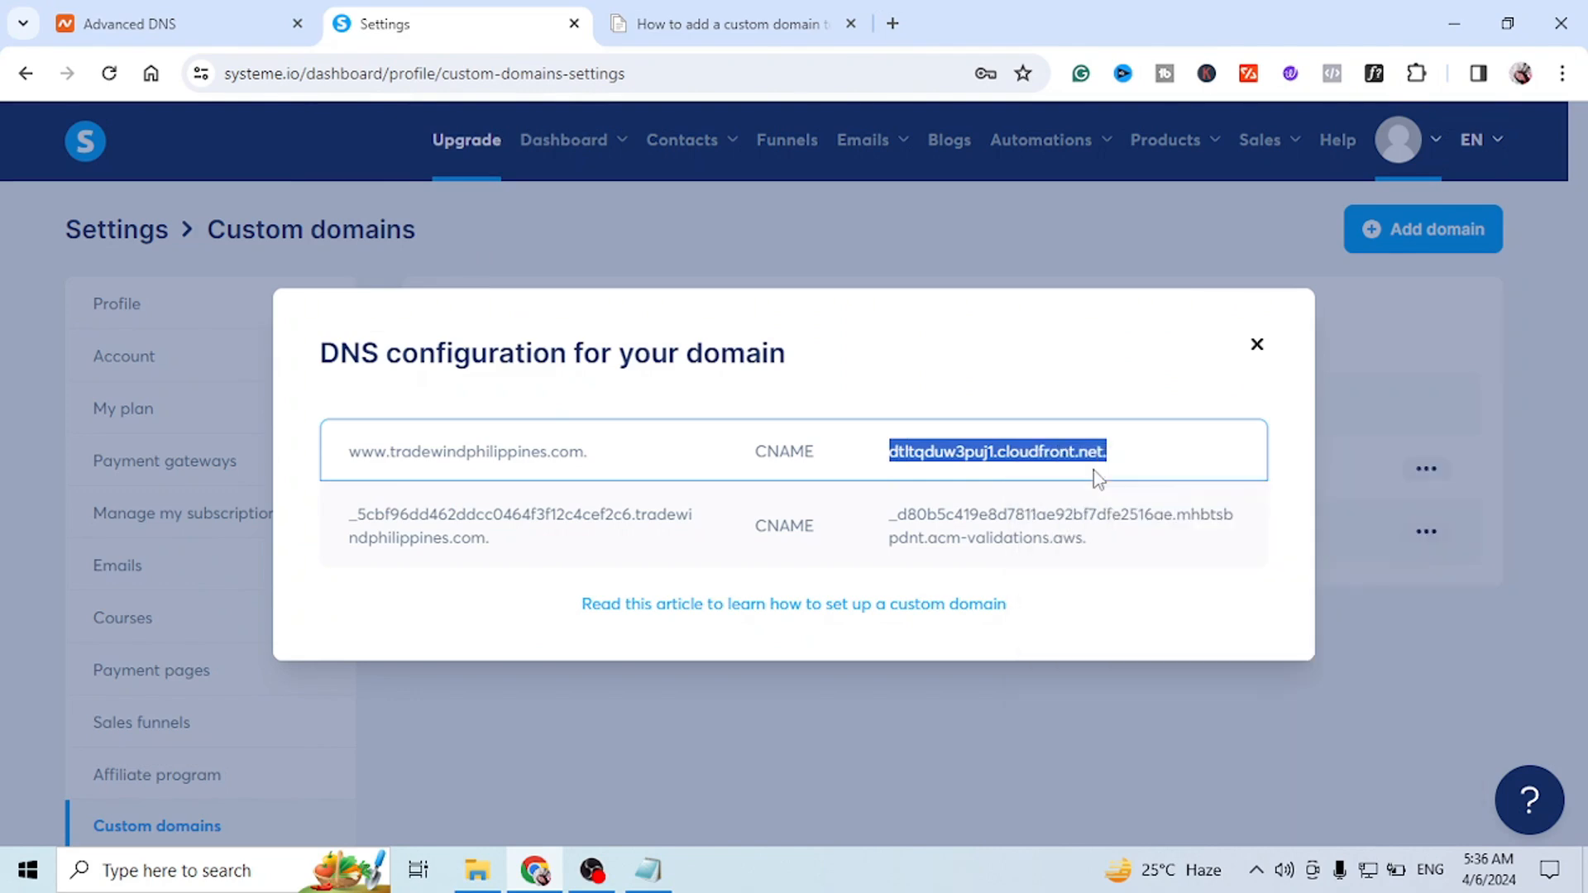
click(142, 24)
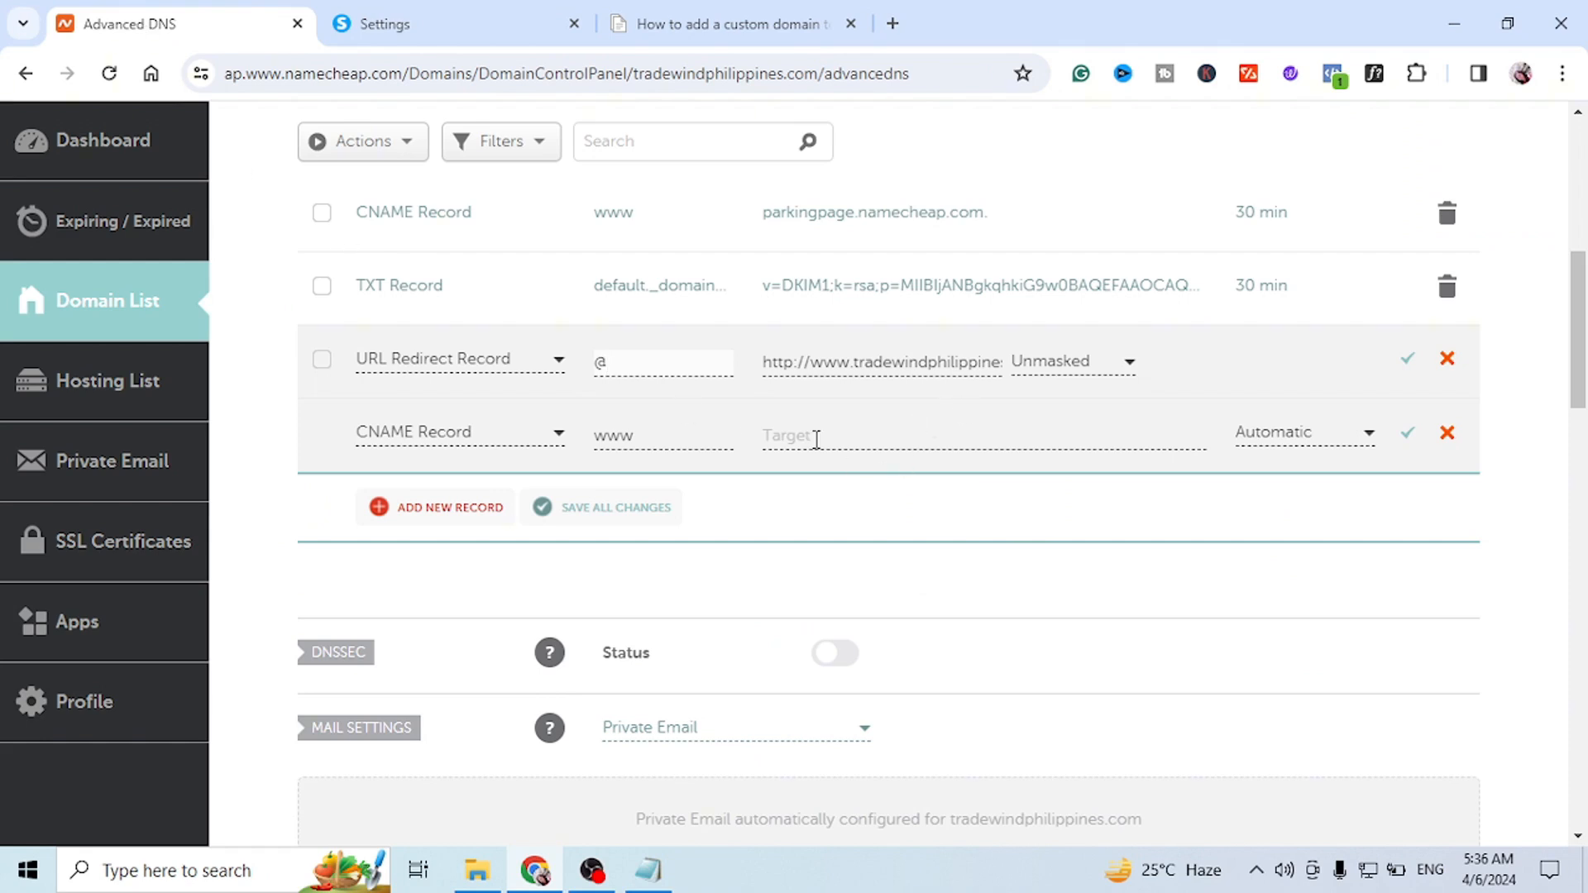
click(817, 438)
right_click(790, 435)
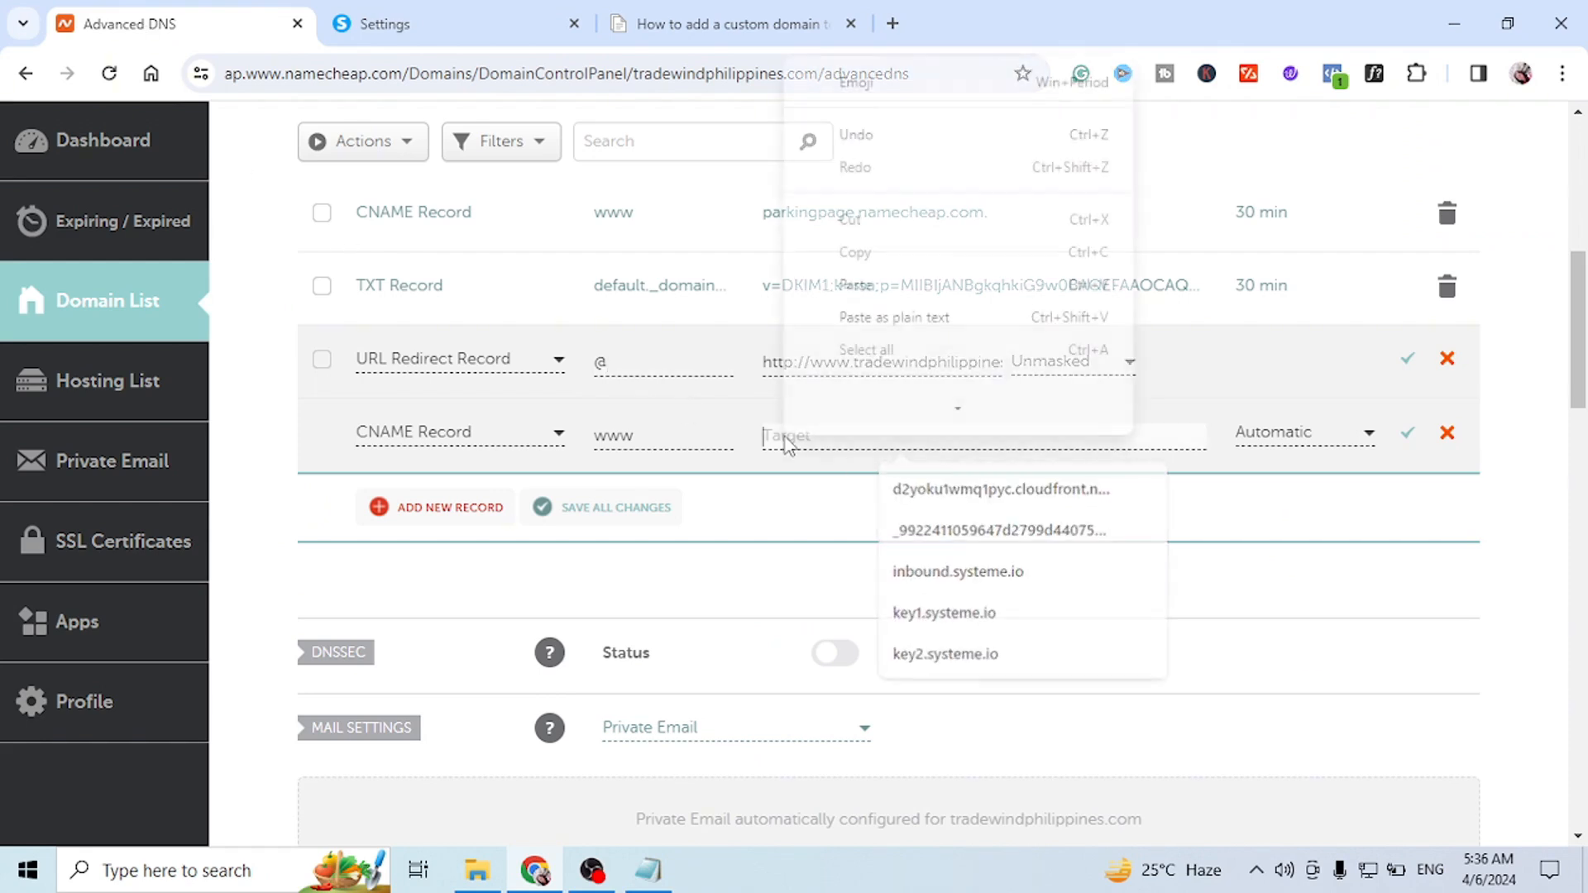
key(ctrl+v)
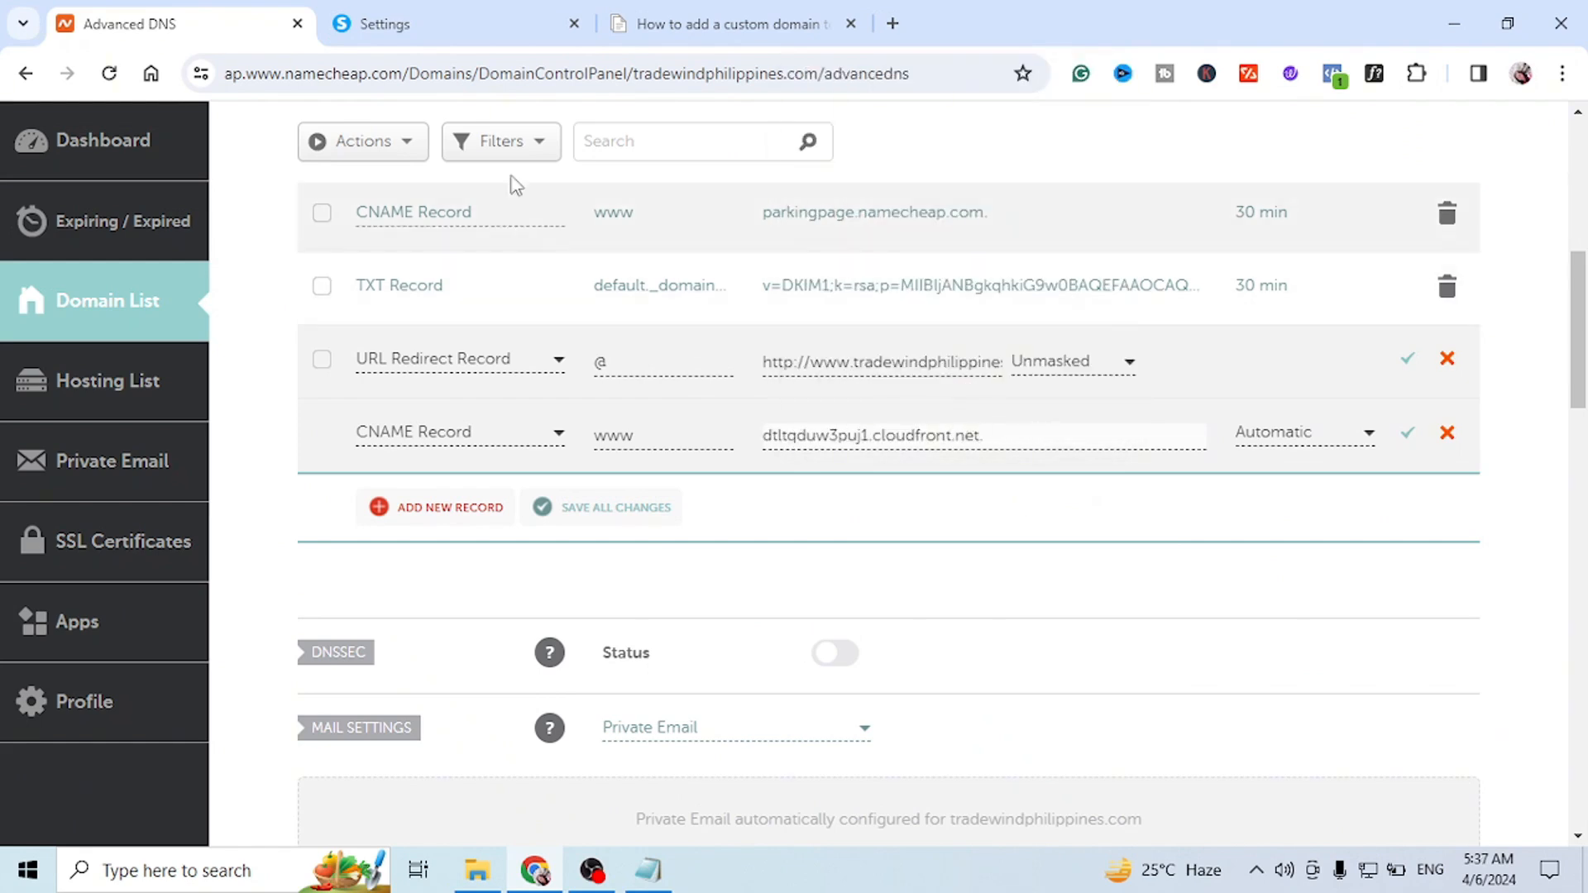
Step: Compare the www record's target in Namecheap with the first CNAME value in systeme.io's DNS configuration
click(420, 26)
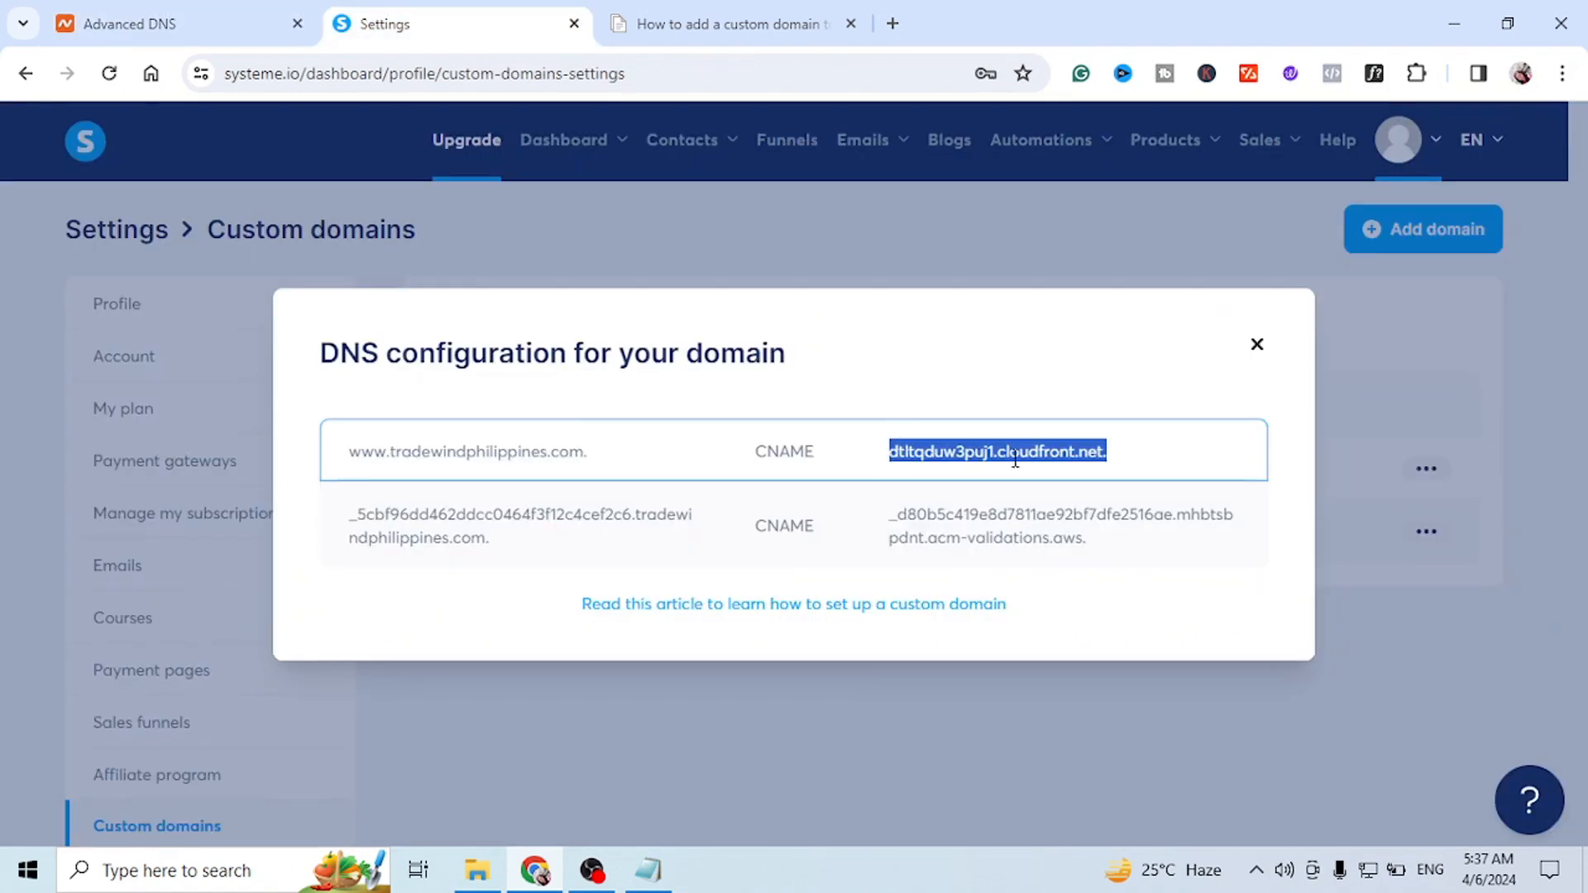
click(240, 33)
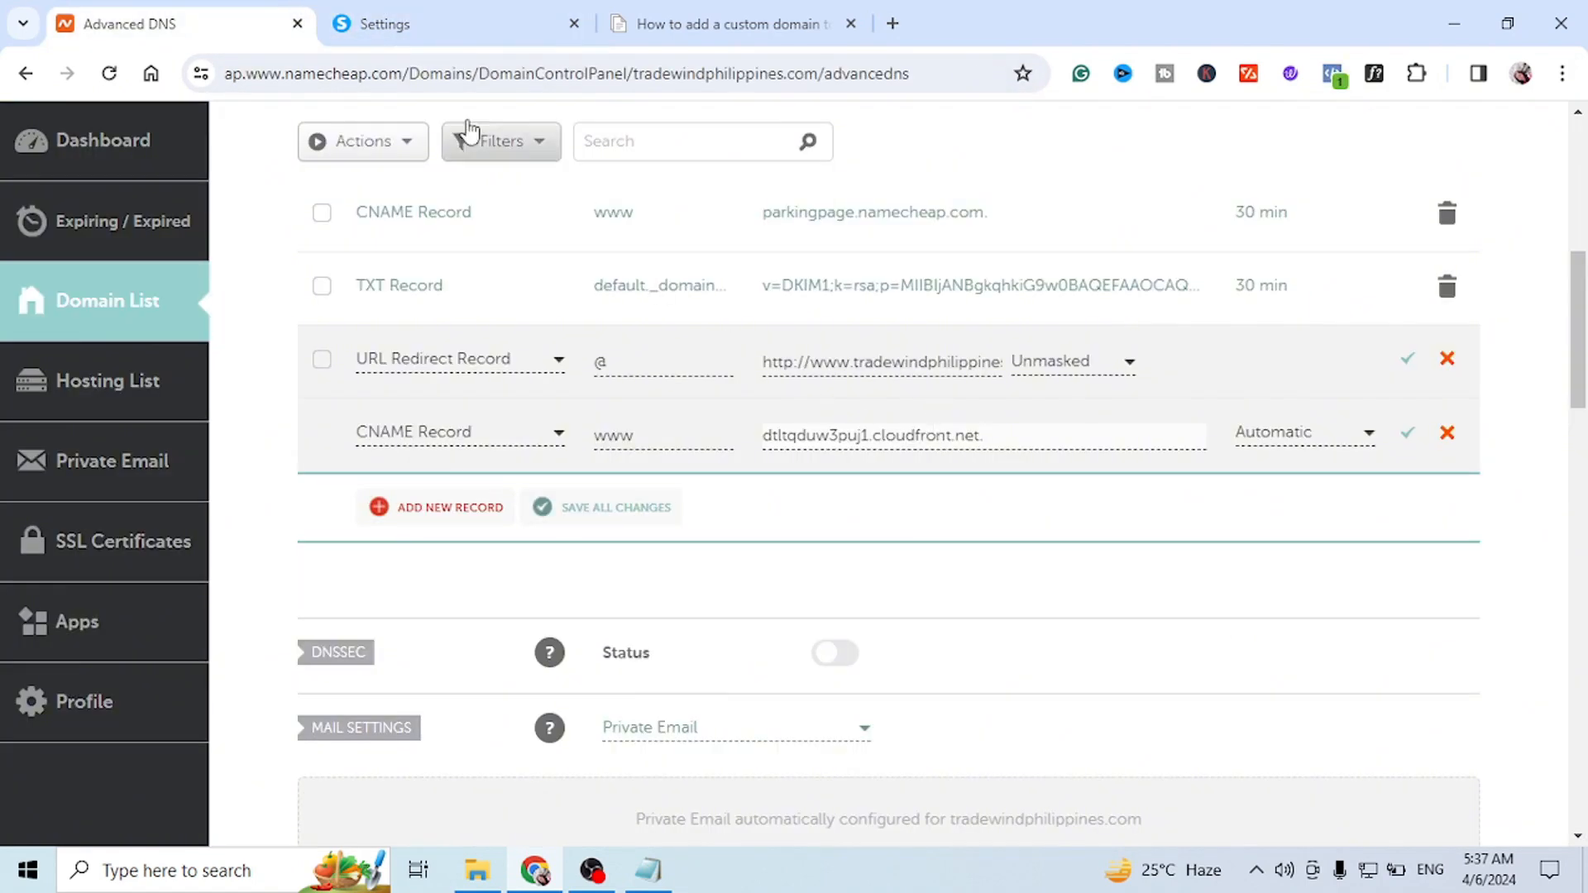
click(450, 33)
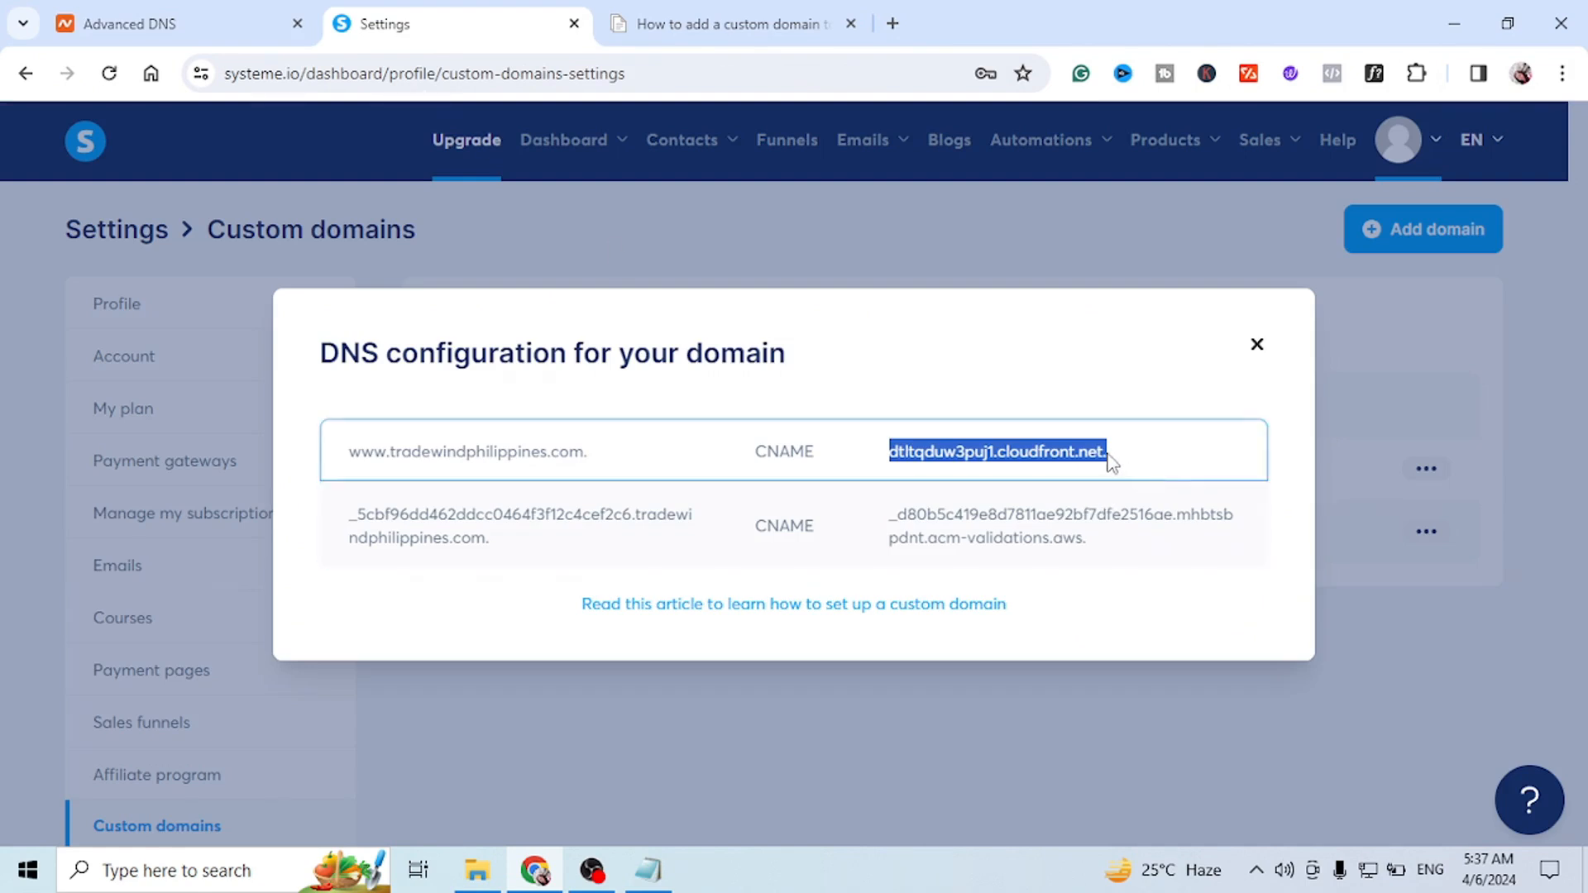
click(154, 23)
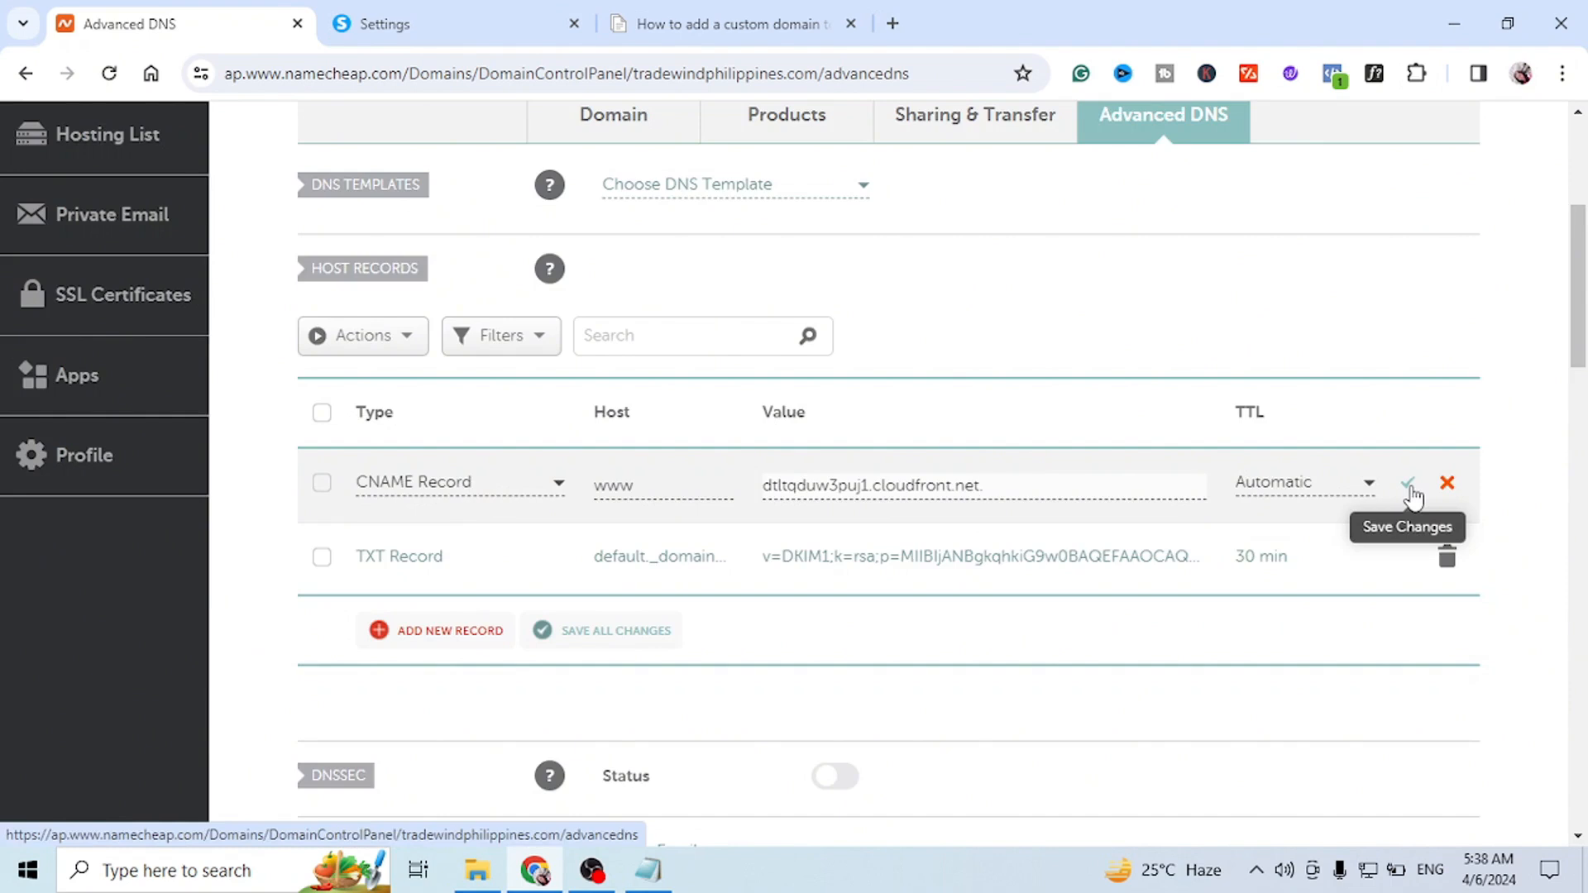
Step: Save the www CNAME record in Namecheap and add another host record of type CNAME Record
click(384, 24)
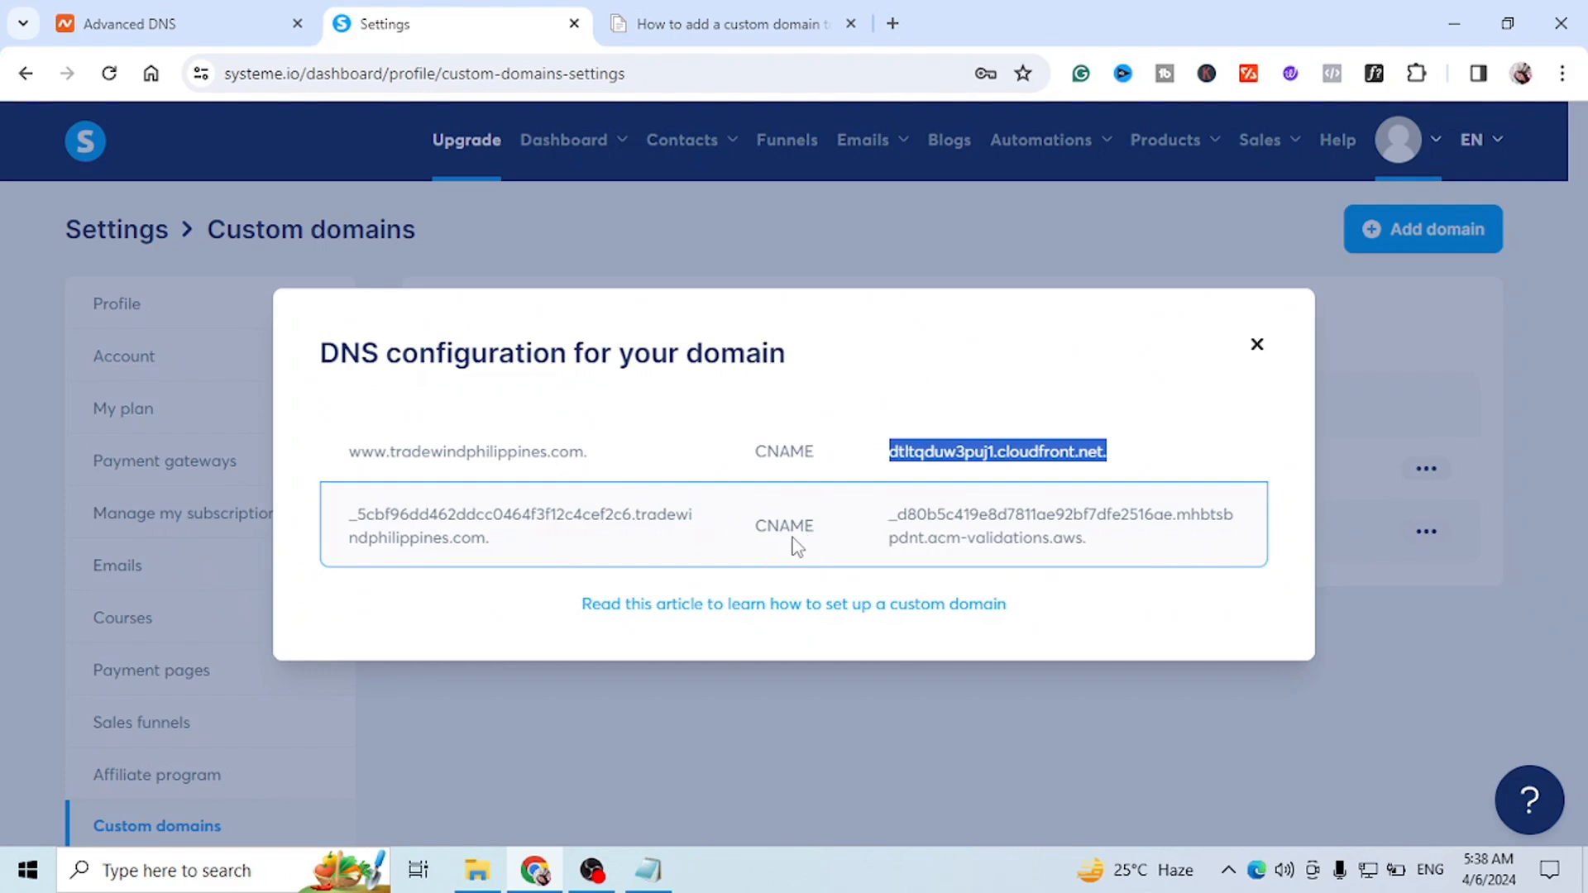
click(149, 25)
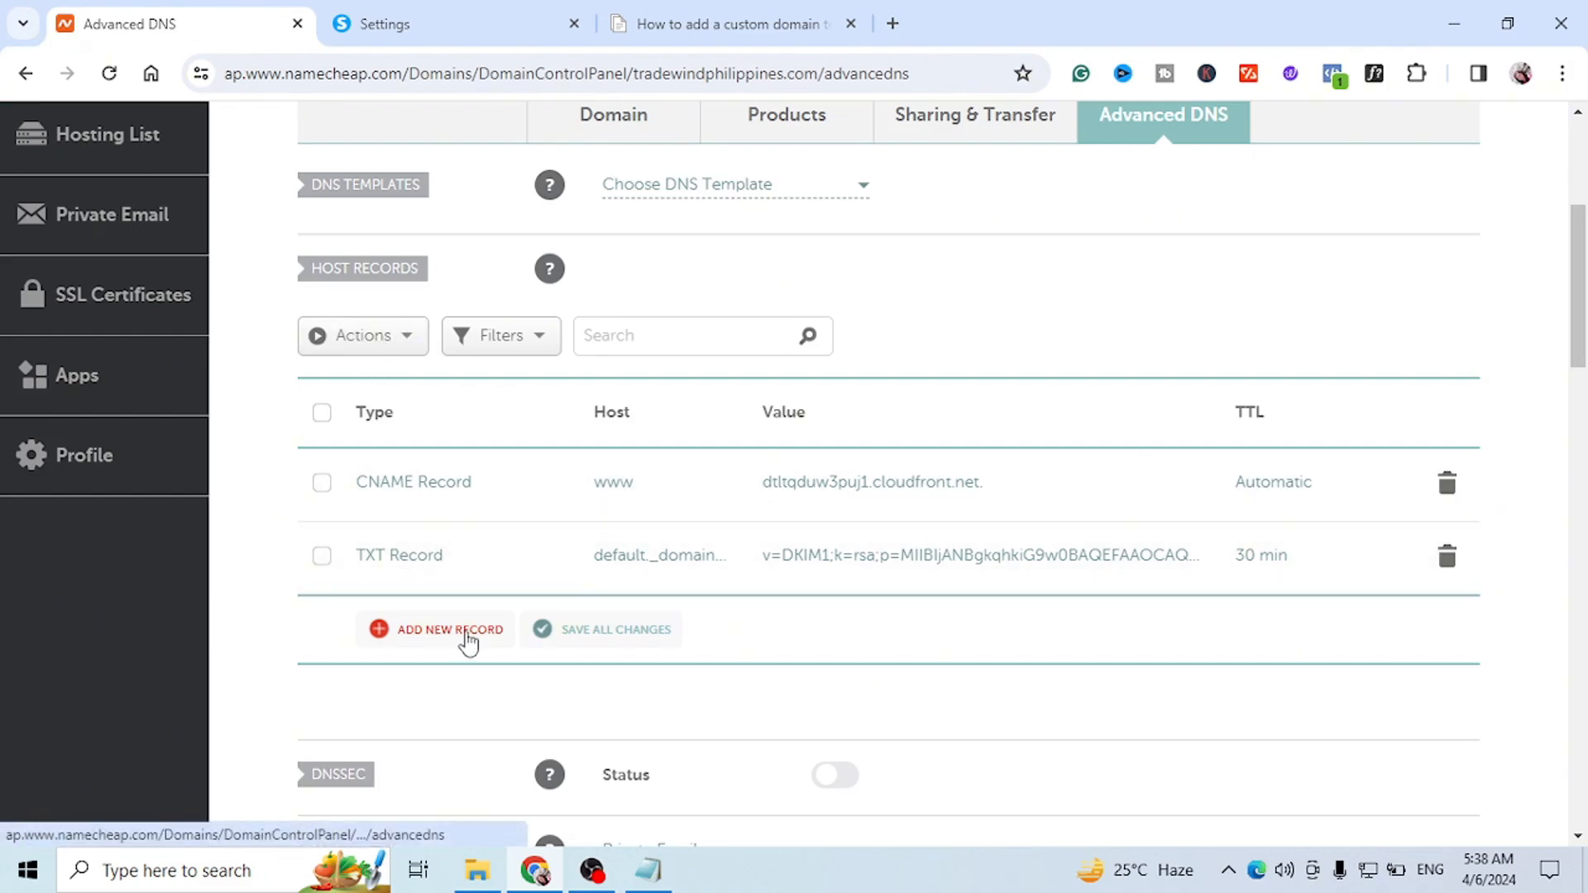
click(469, 636)
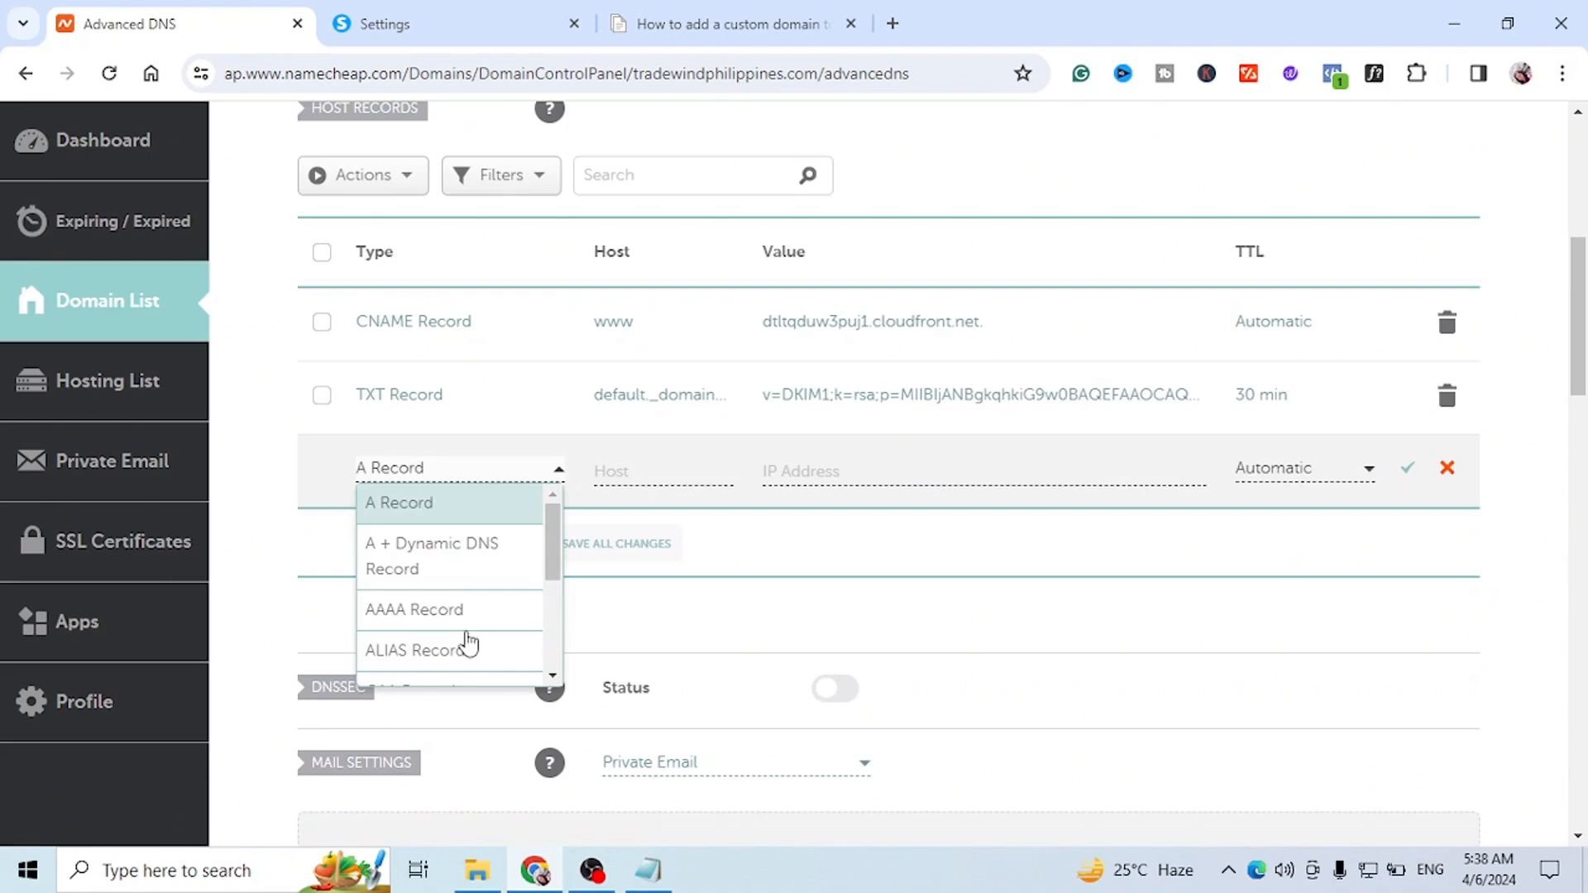
scroll(471, 617, down, 2)
click(419, 631)
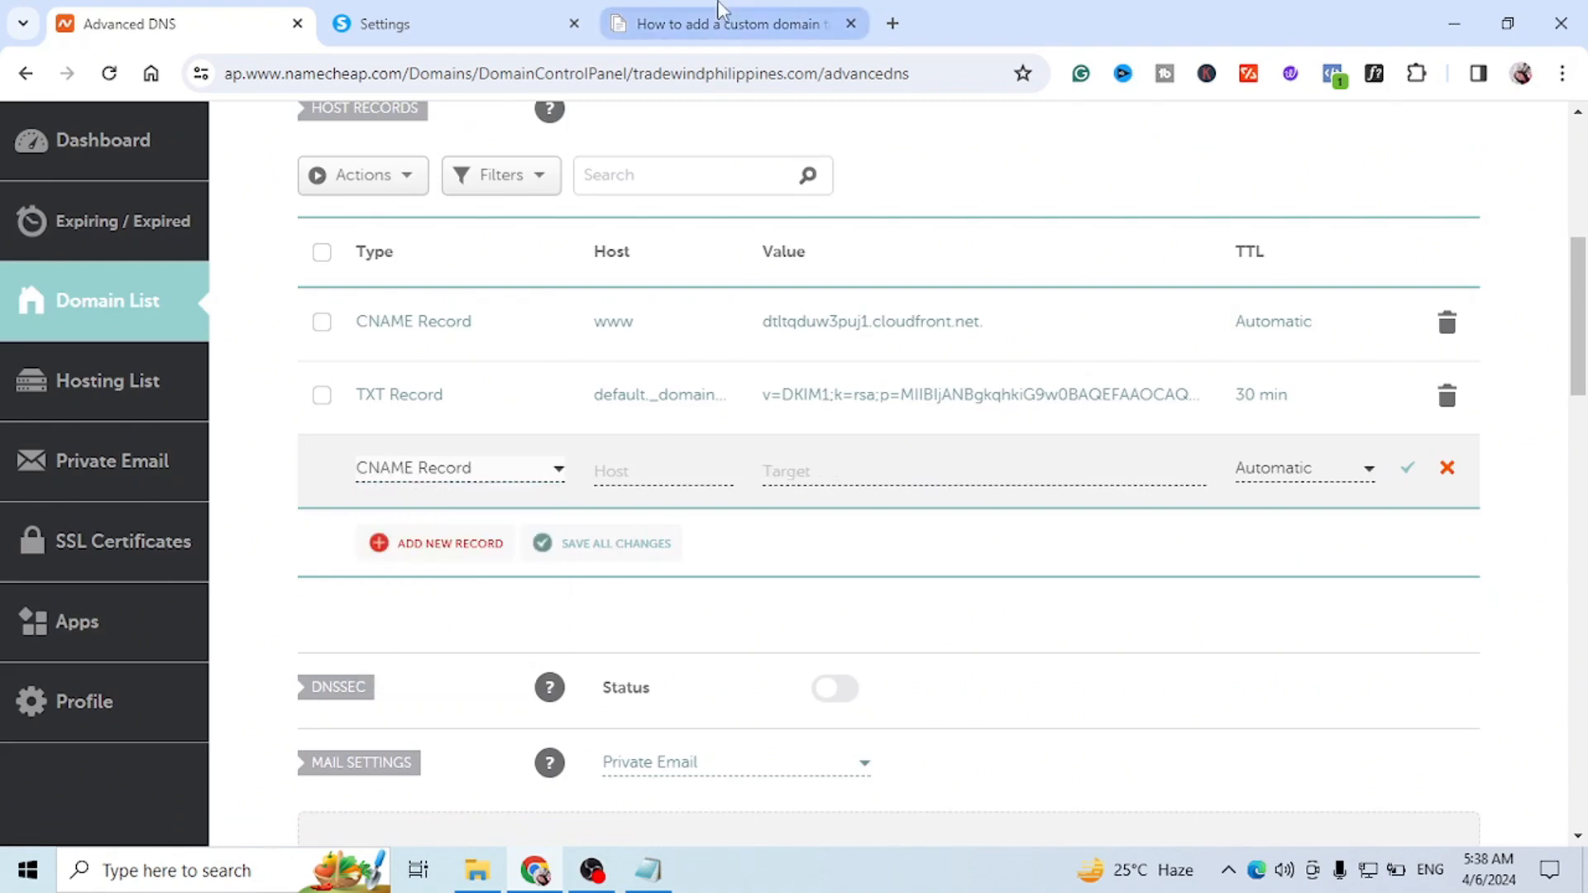
Step: Copy the second CNAME name from systeme.io's DNS configuration, without .tradewindphilippines.com., and paste it as the new record's host in Namecheap
click(403, 30)
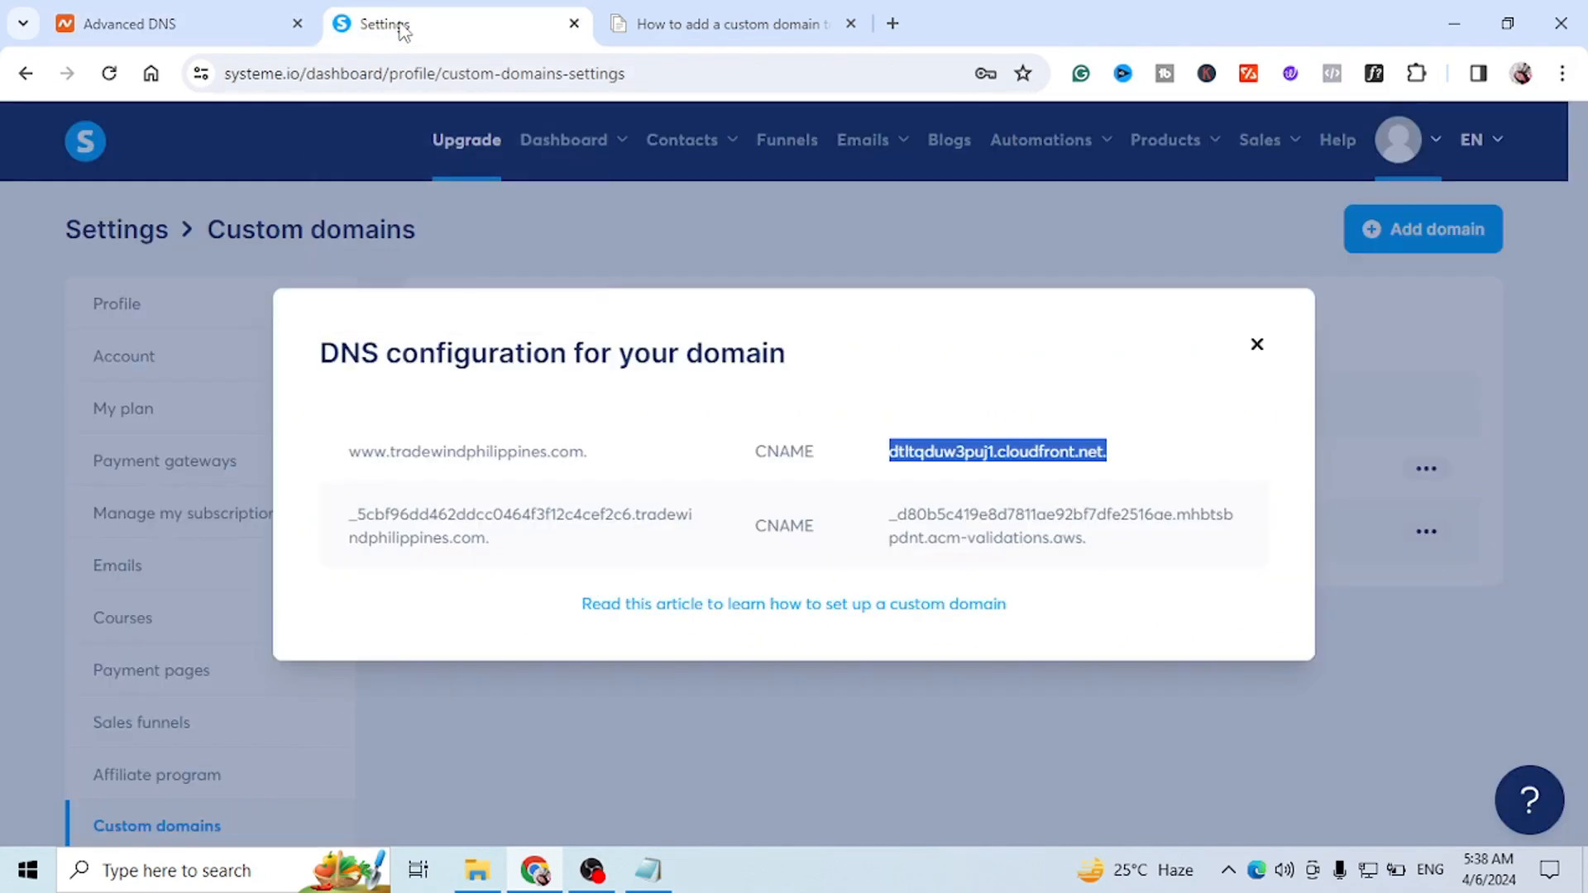
click(346, 525)
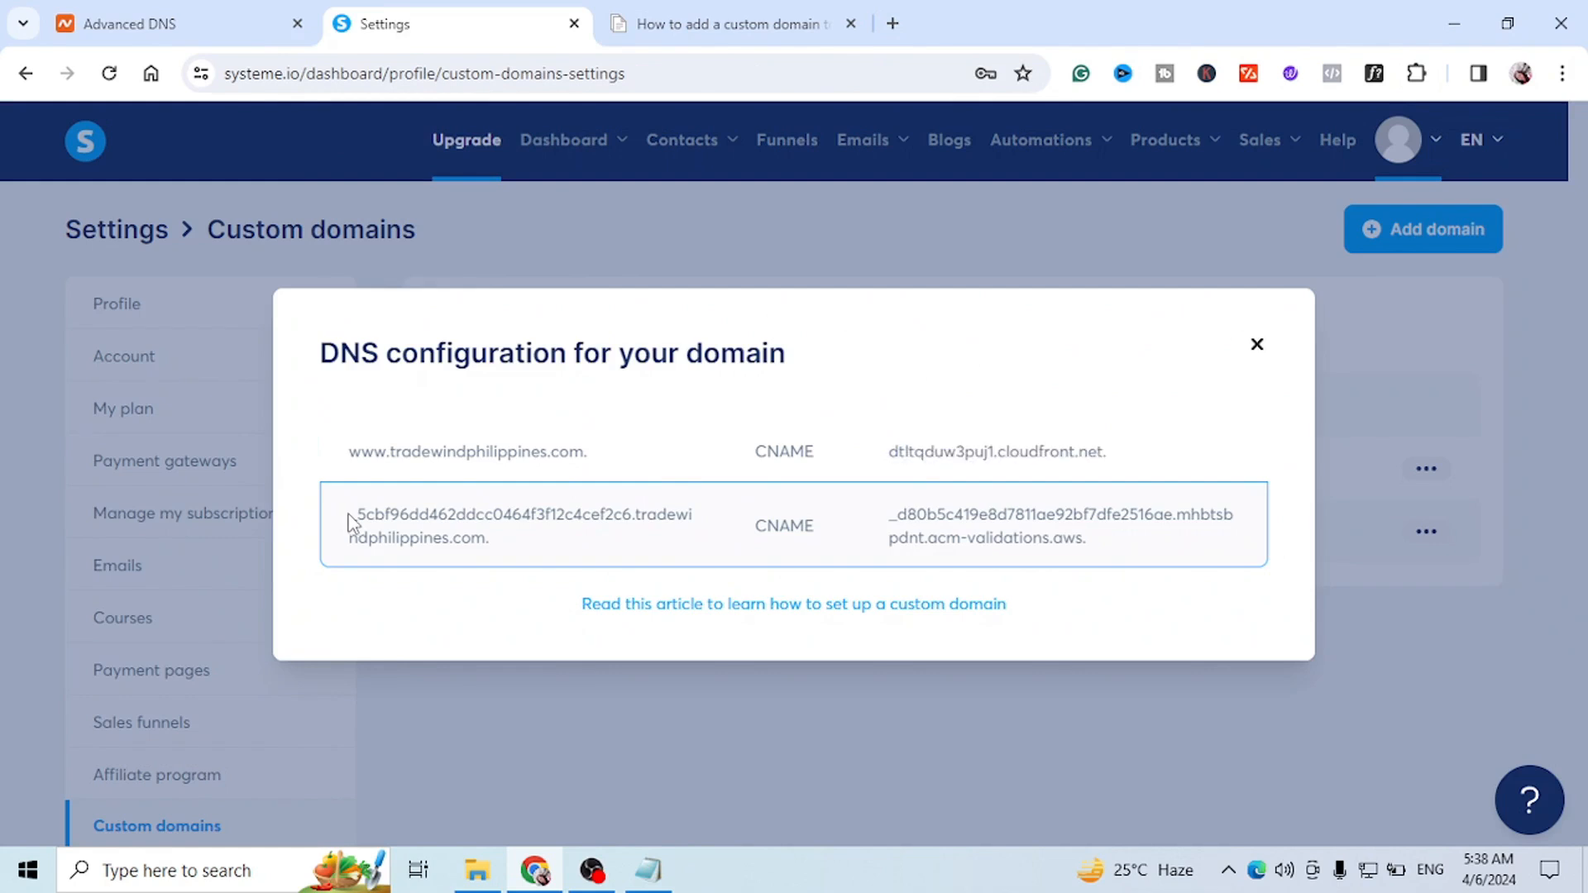
drag(349, 513, 632, 522)
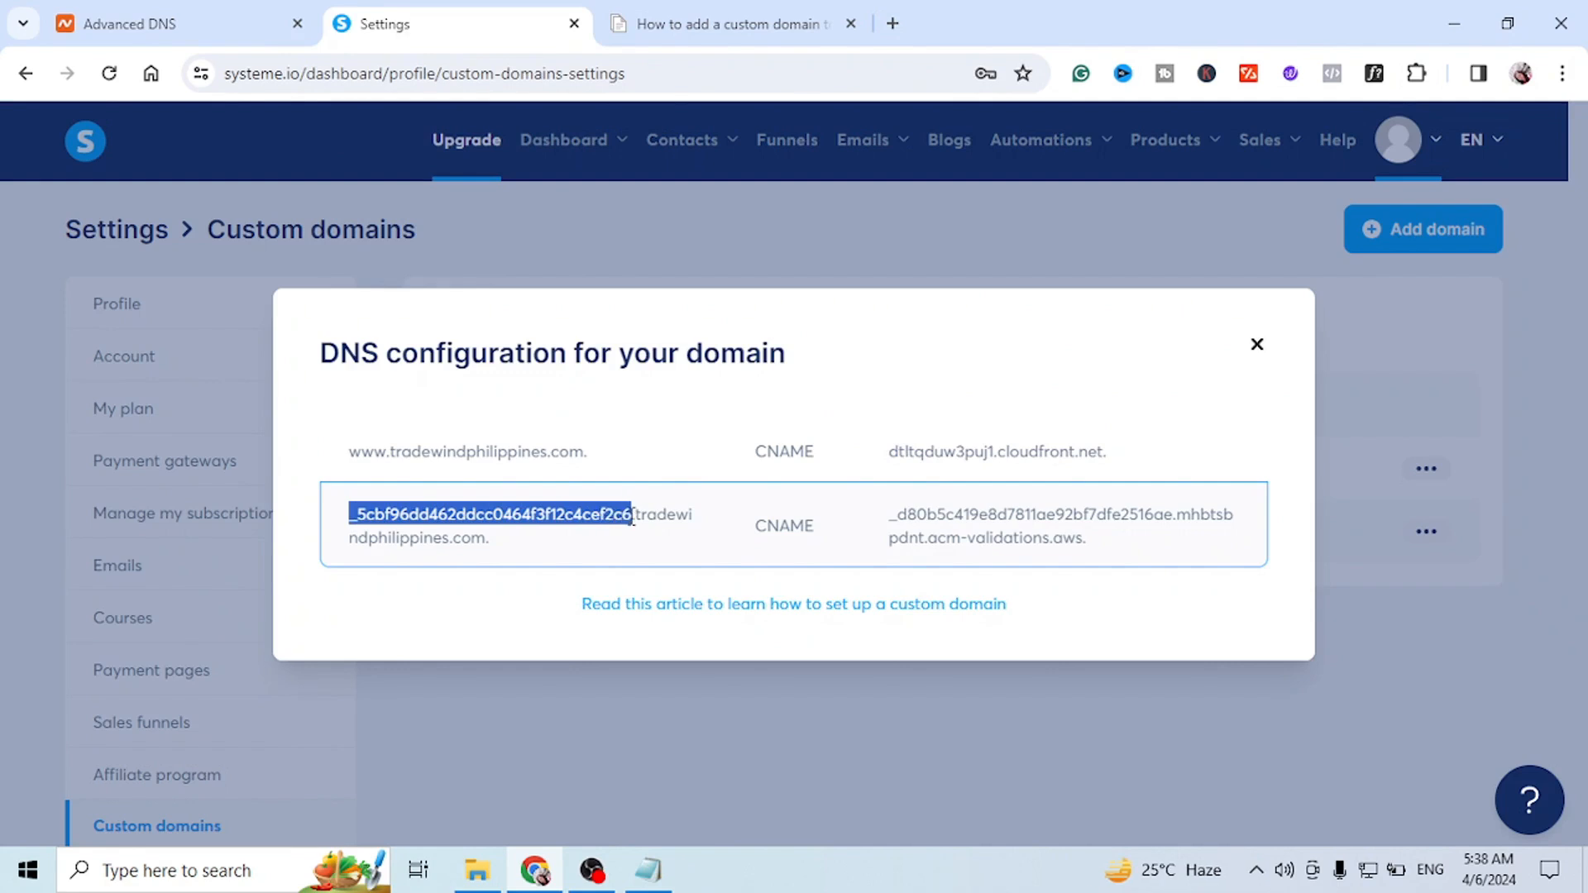
drag(633, 519, 633, 519)
right_click(460, 506)
click(569, 180)
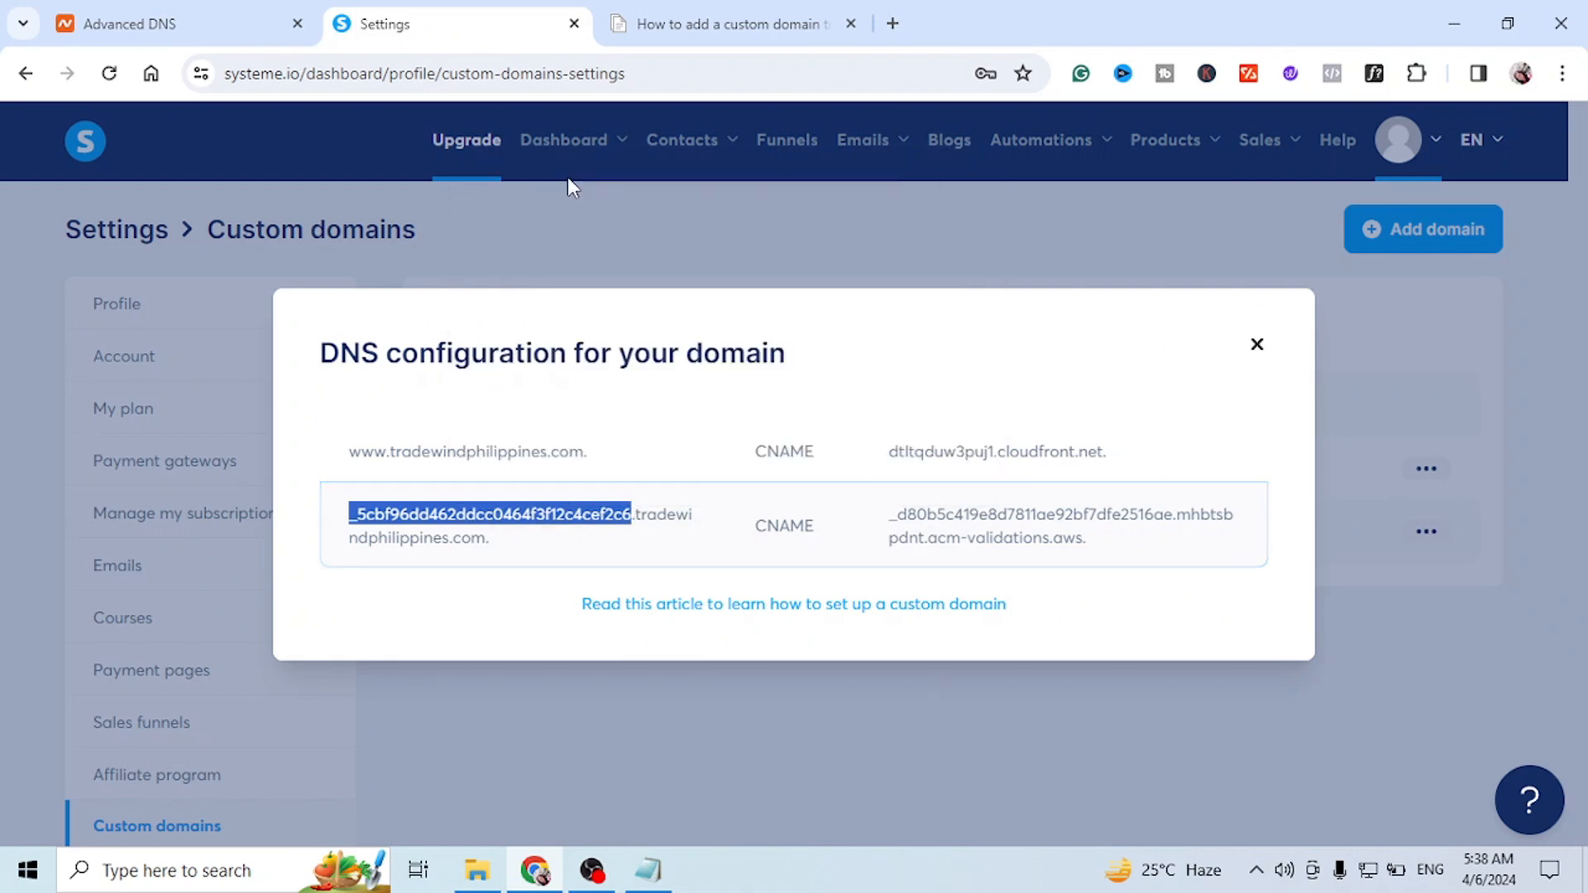
click(186, 30)
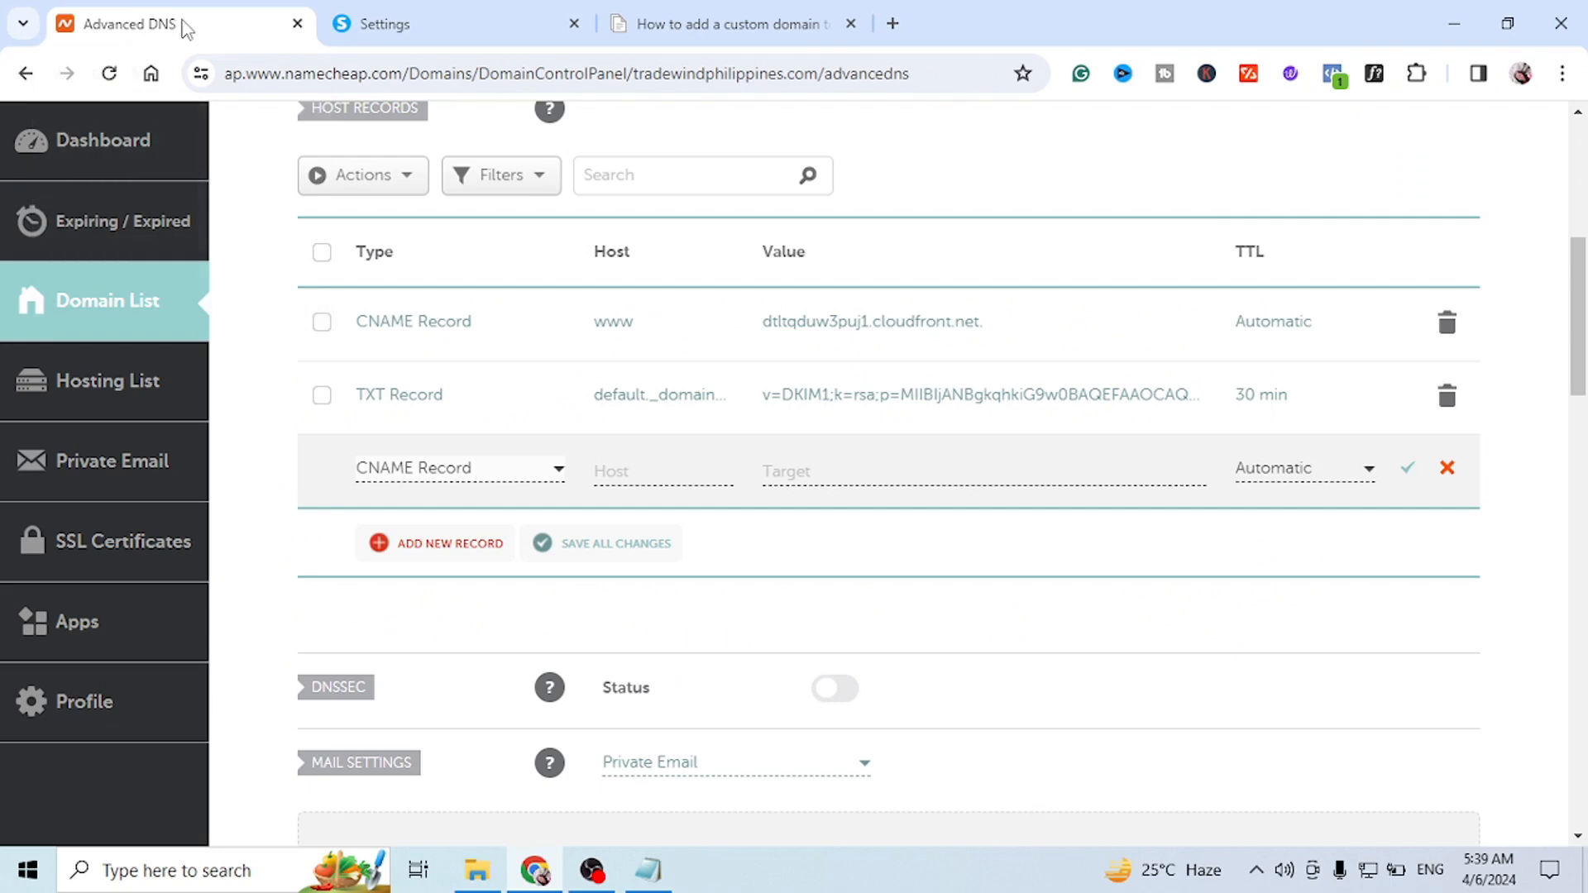
click(622, 471)
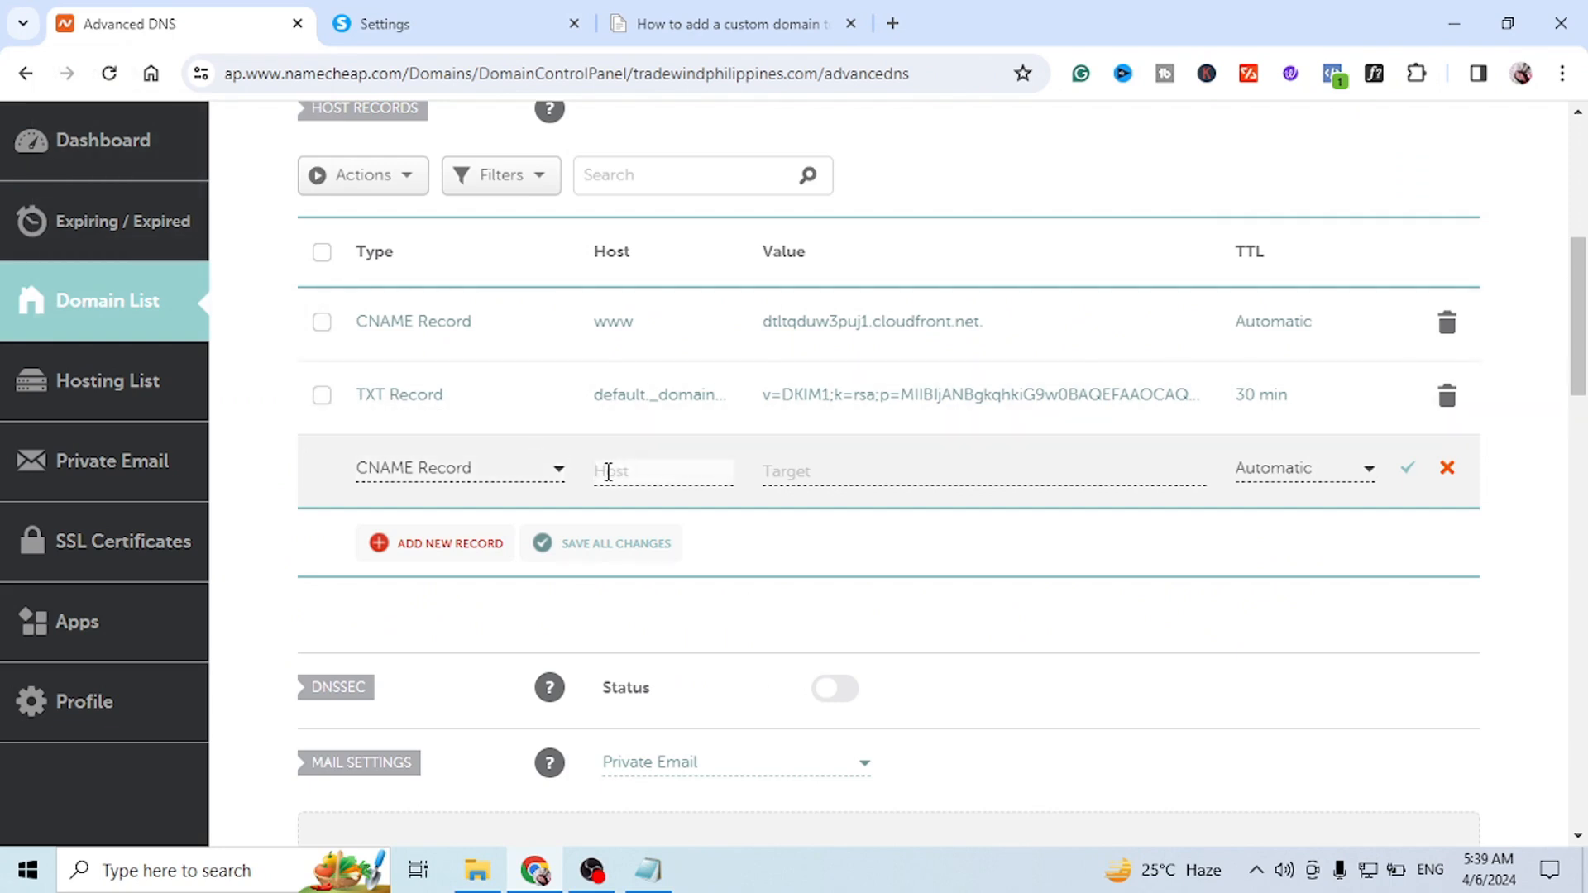
right_click(608, 471)
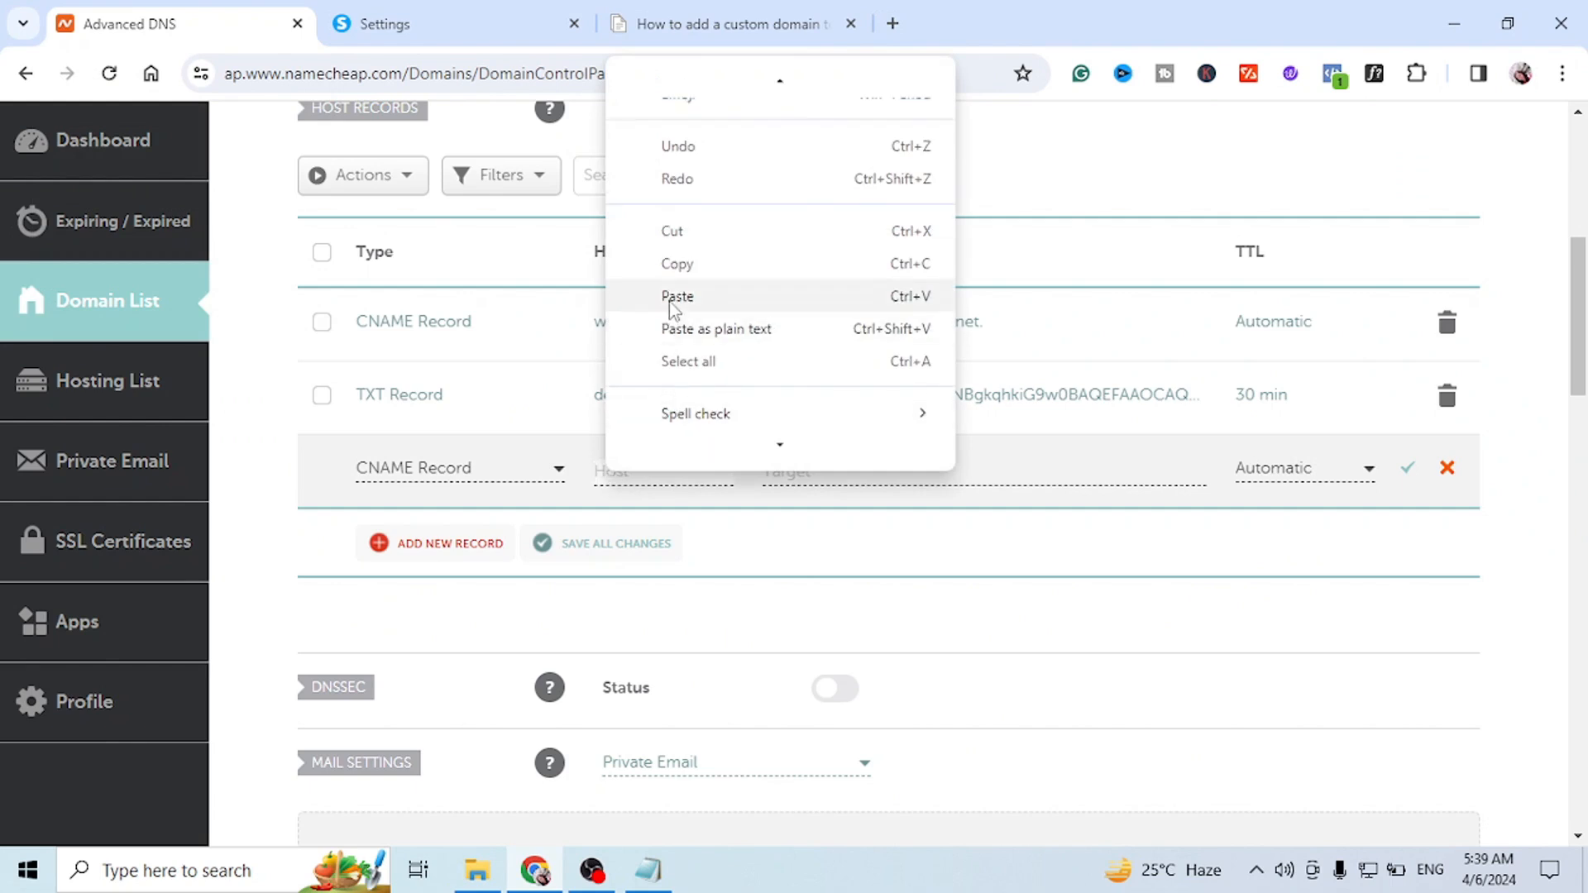
click(677, 297)
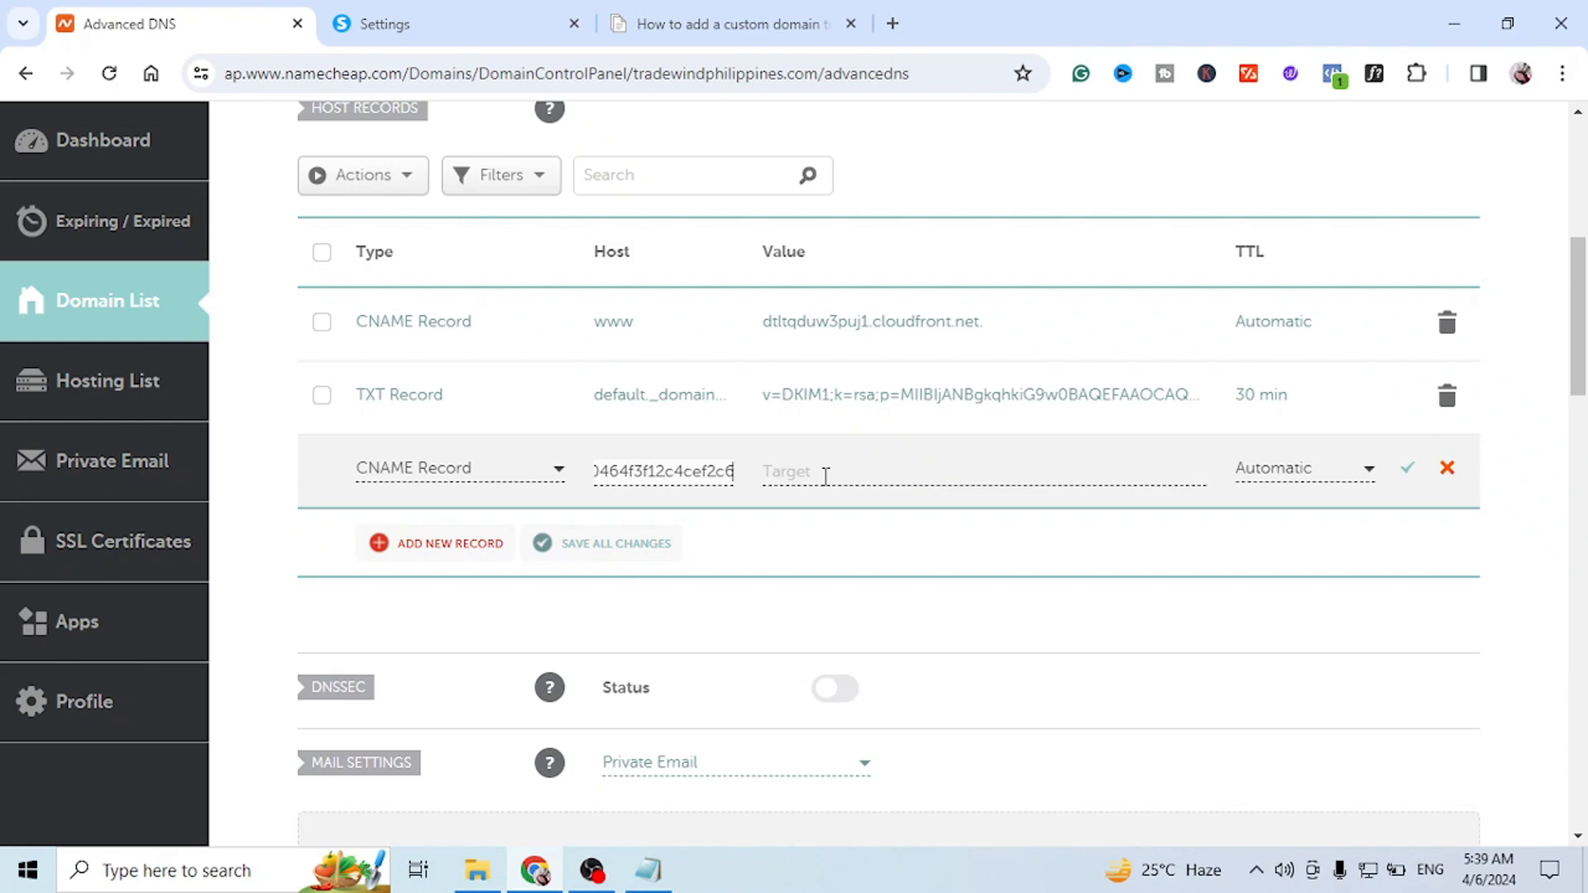
Step: Copy the second CNAME's acm-validations.aws. value from systeme.io, paste it as the new record's target in Namecheap, and save the record
click(825, 477)
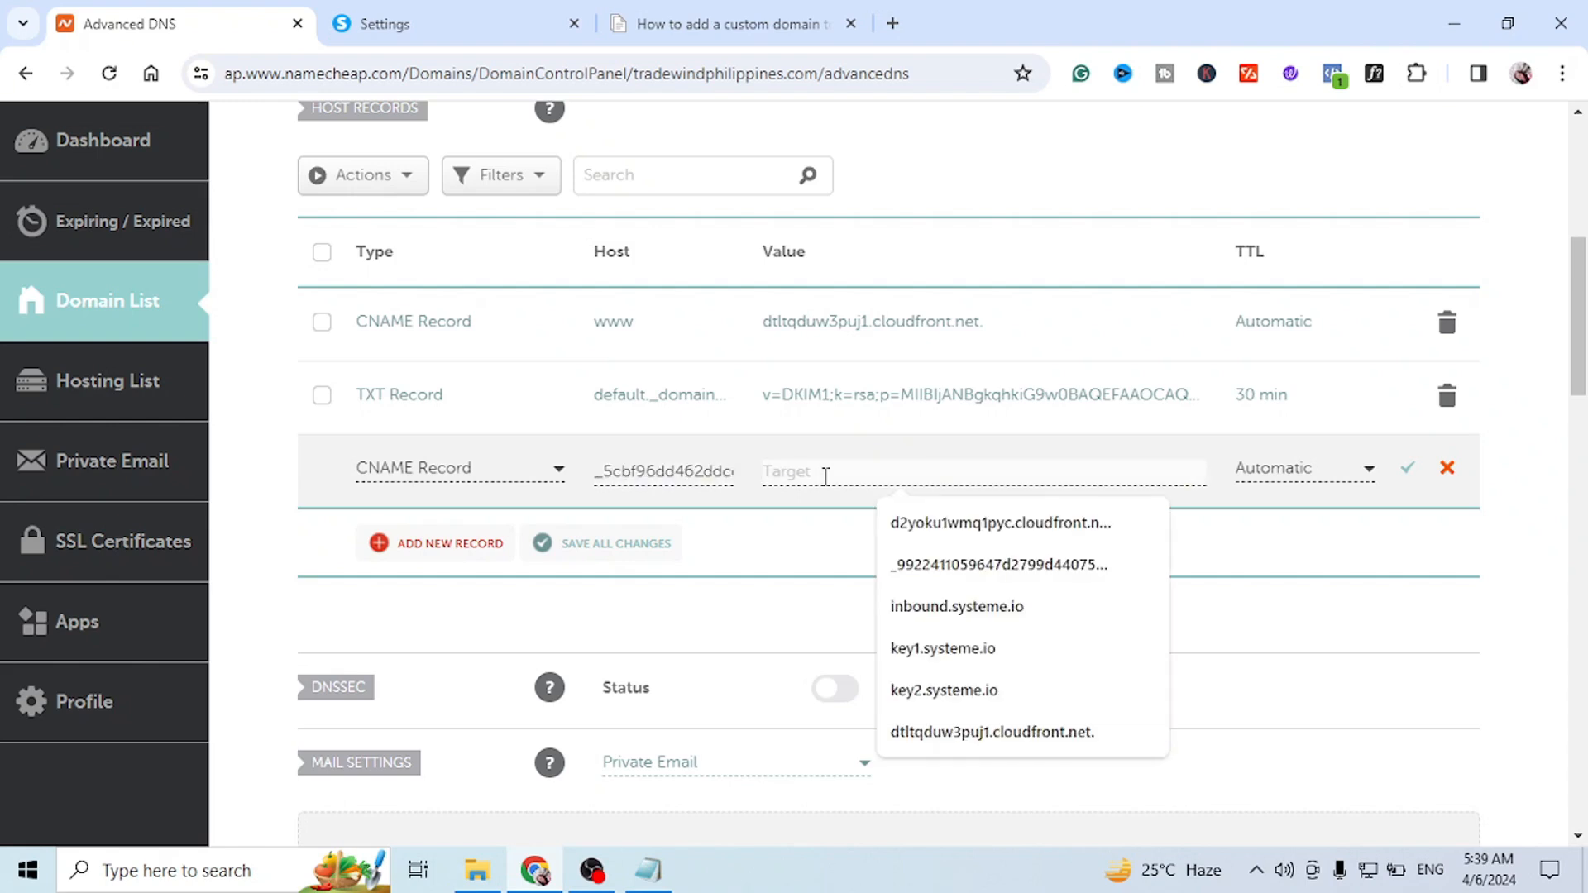
click(389, 25)
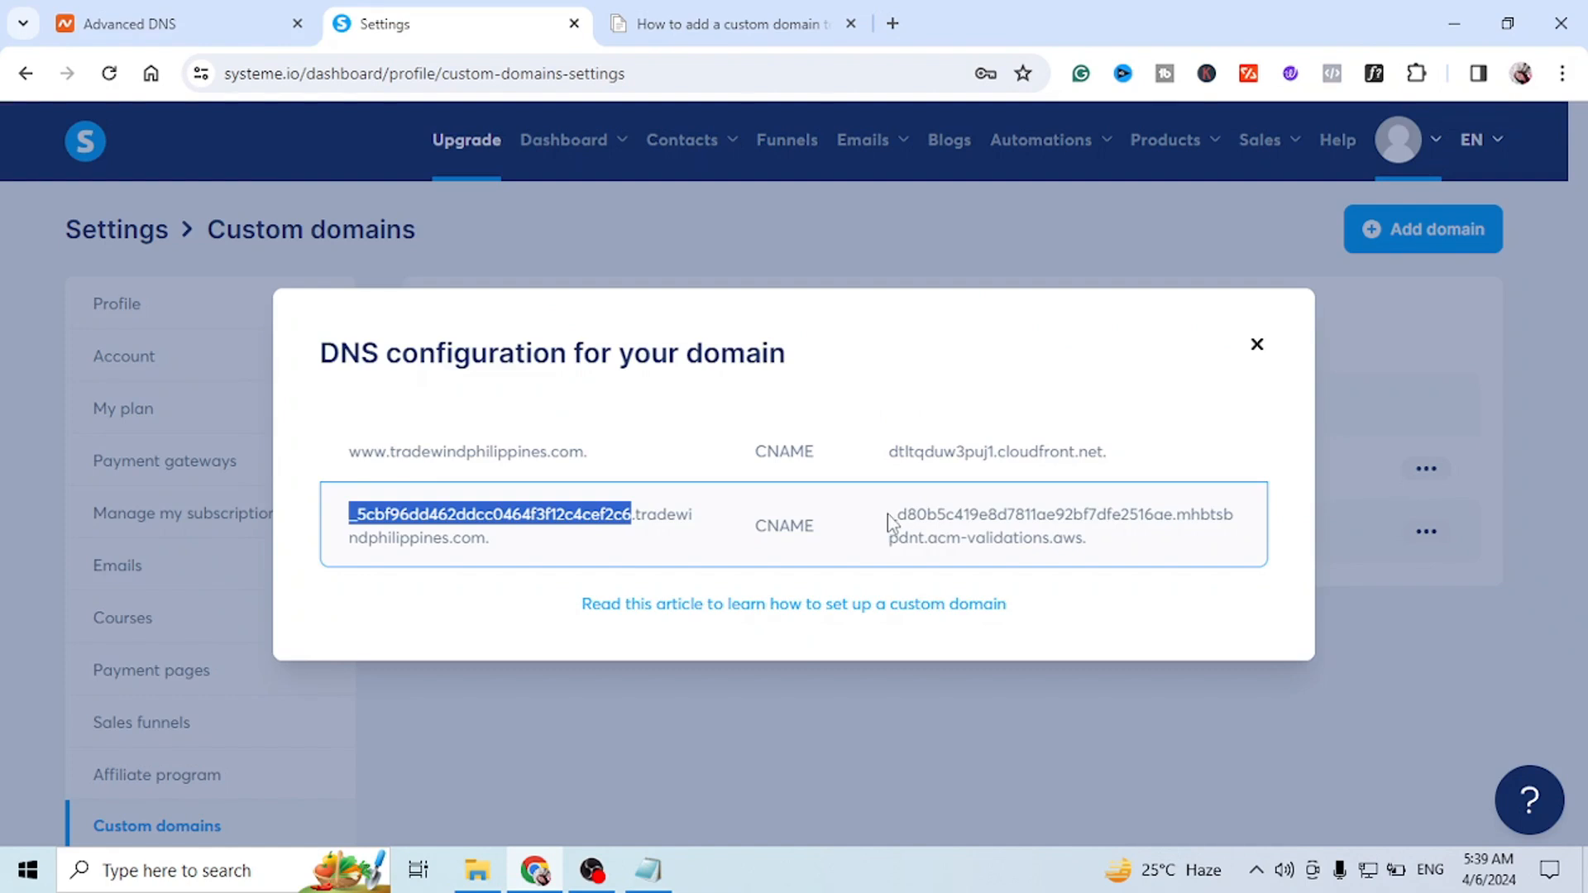
drag(887, 520, 1105, 536)
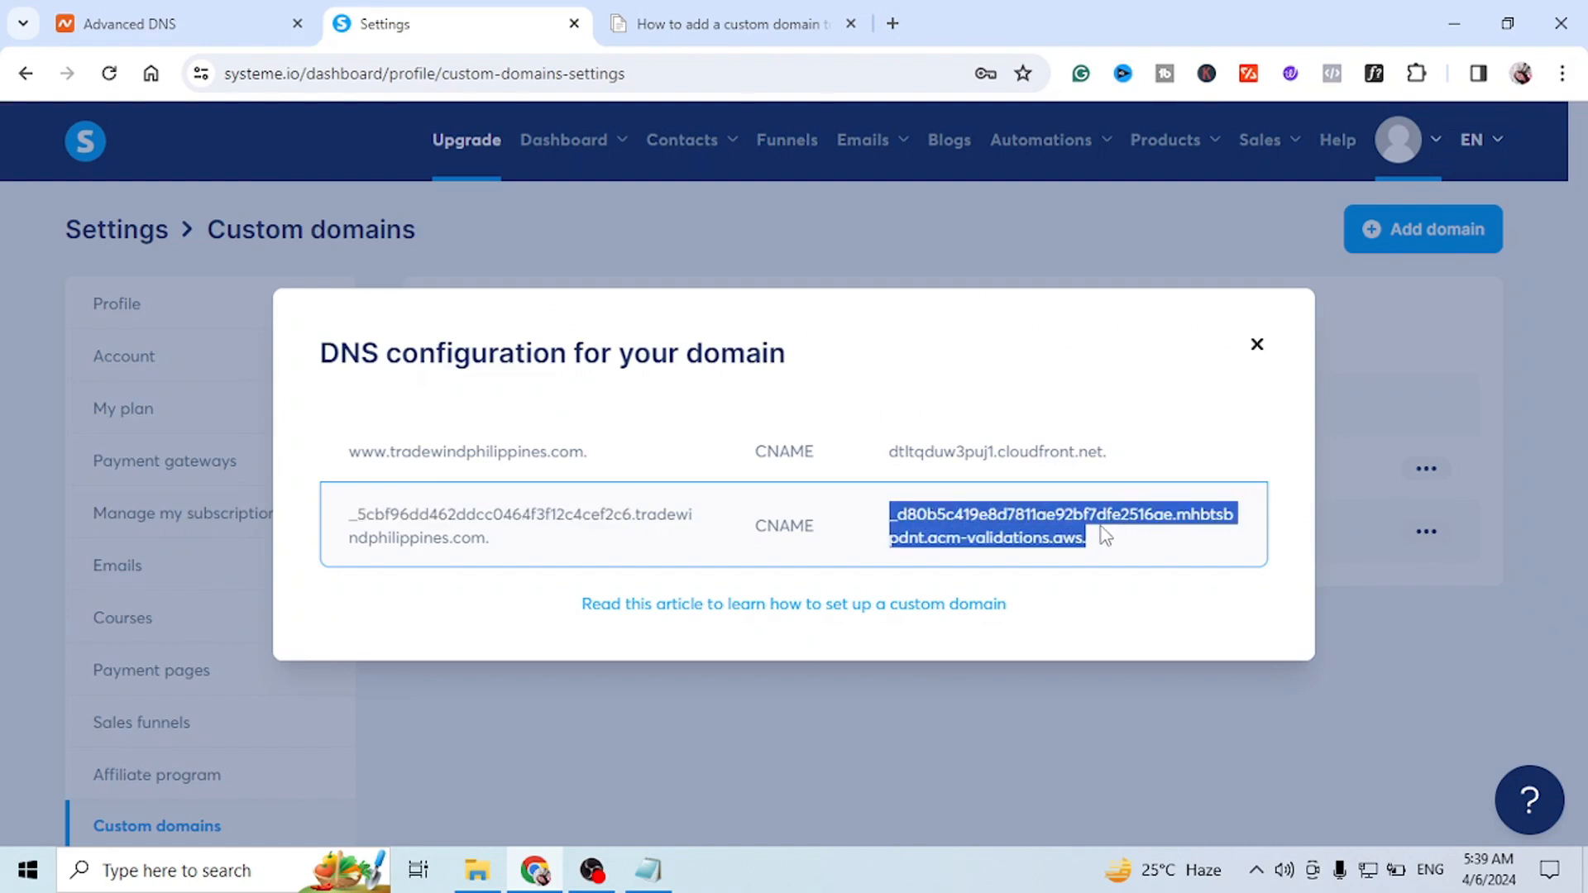
right_click(1000, 515)
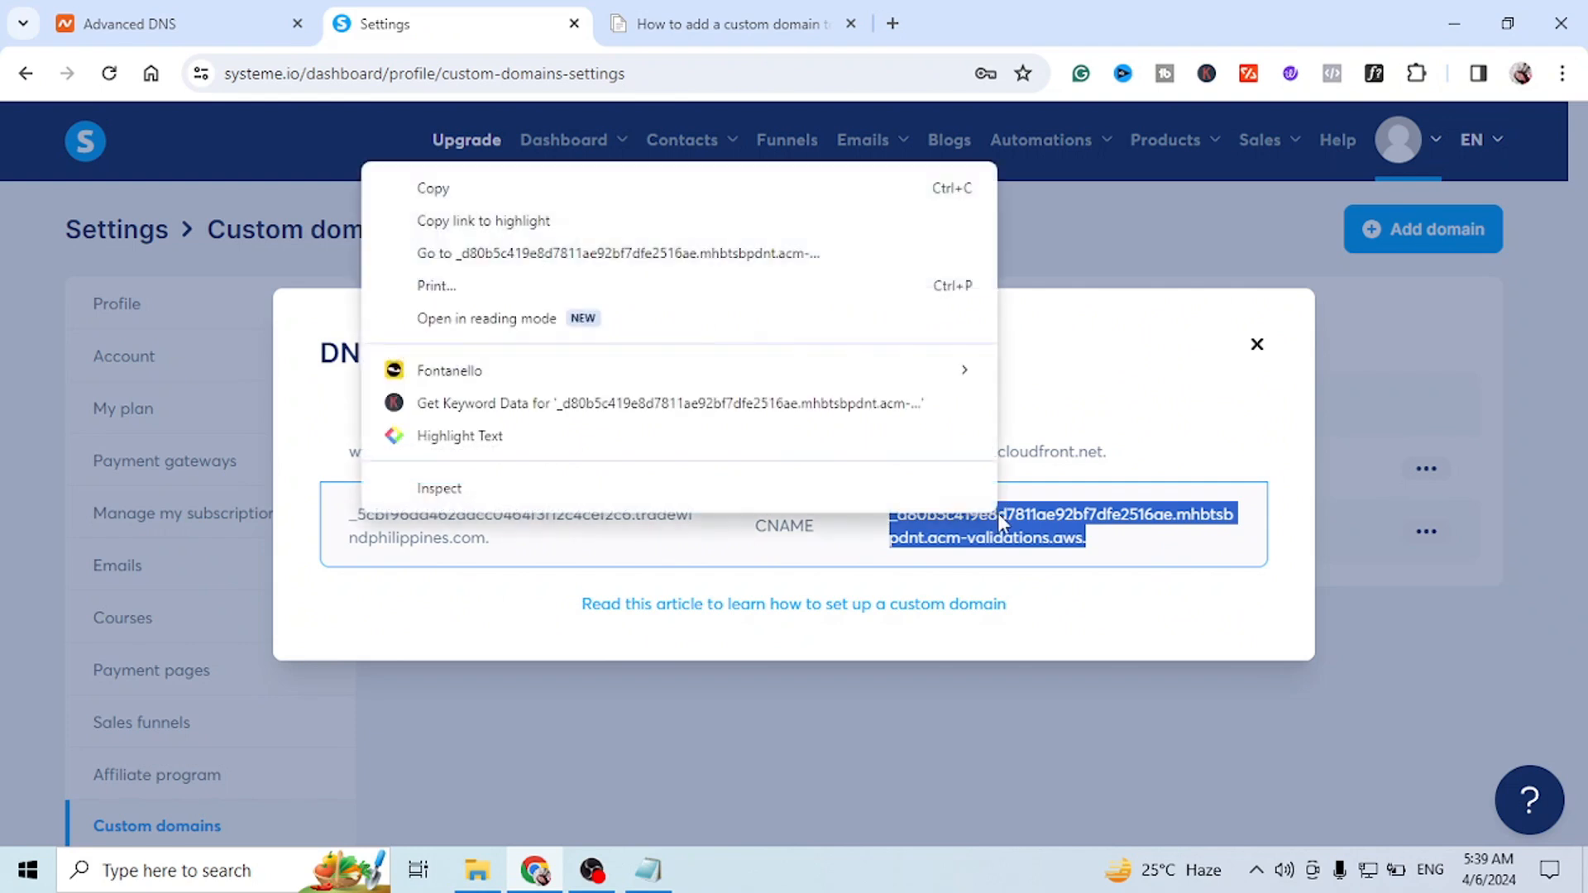
click(493, 195)
click(145, 27)
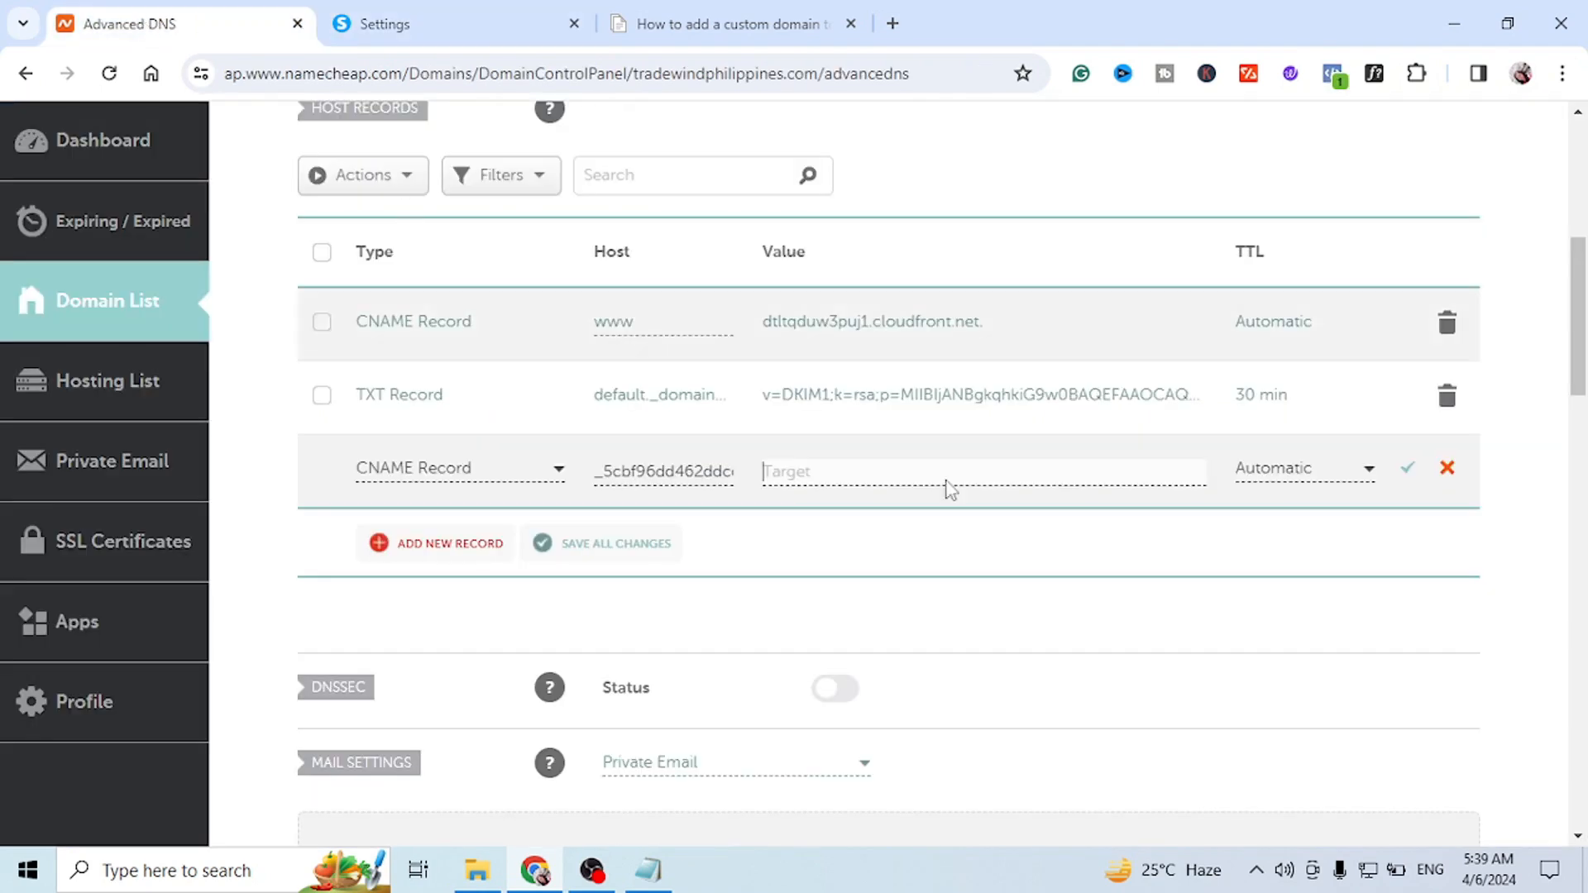
right_click(799, 473)
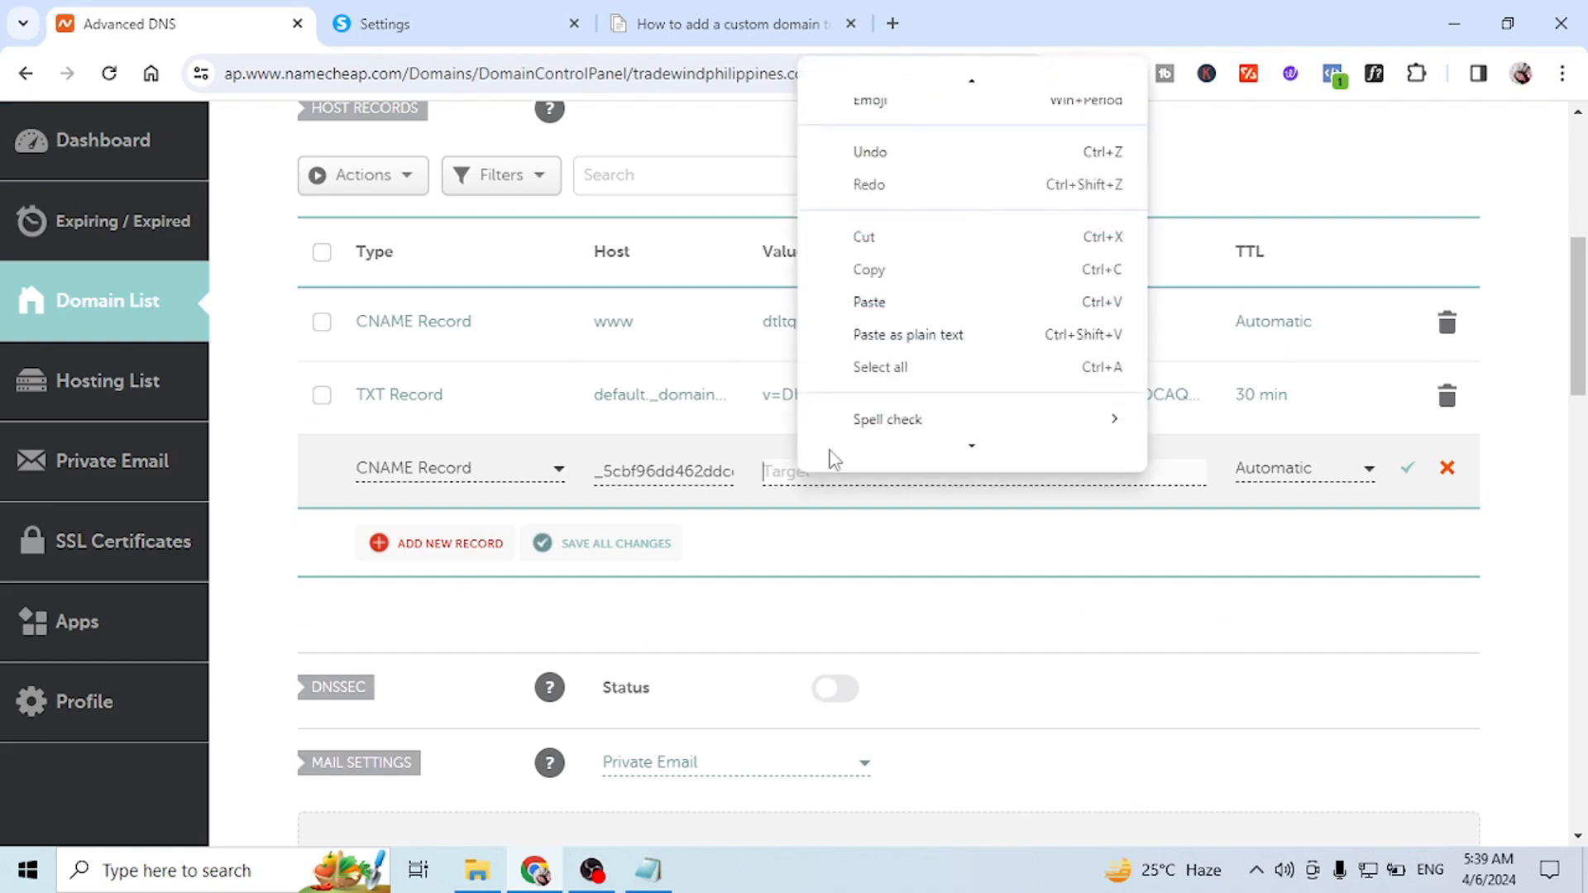
click(869, 180)
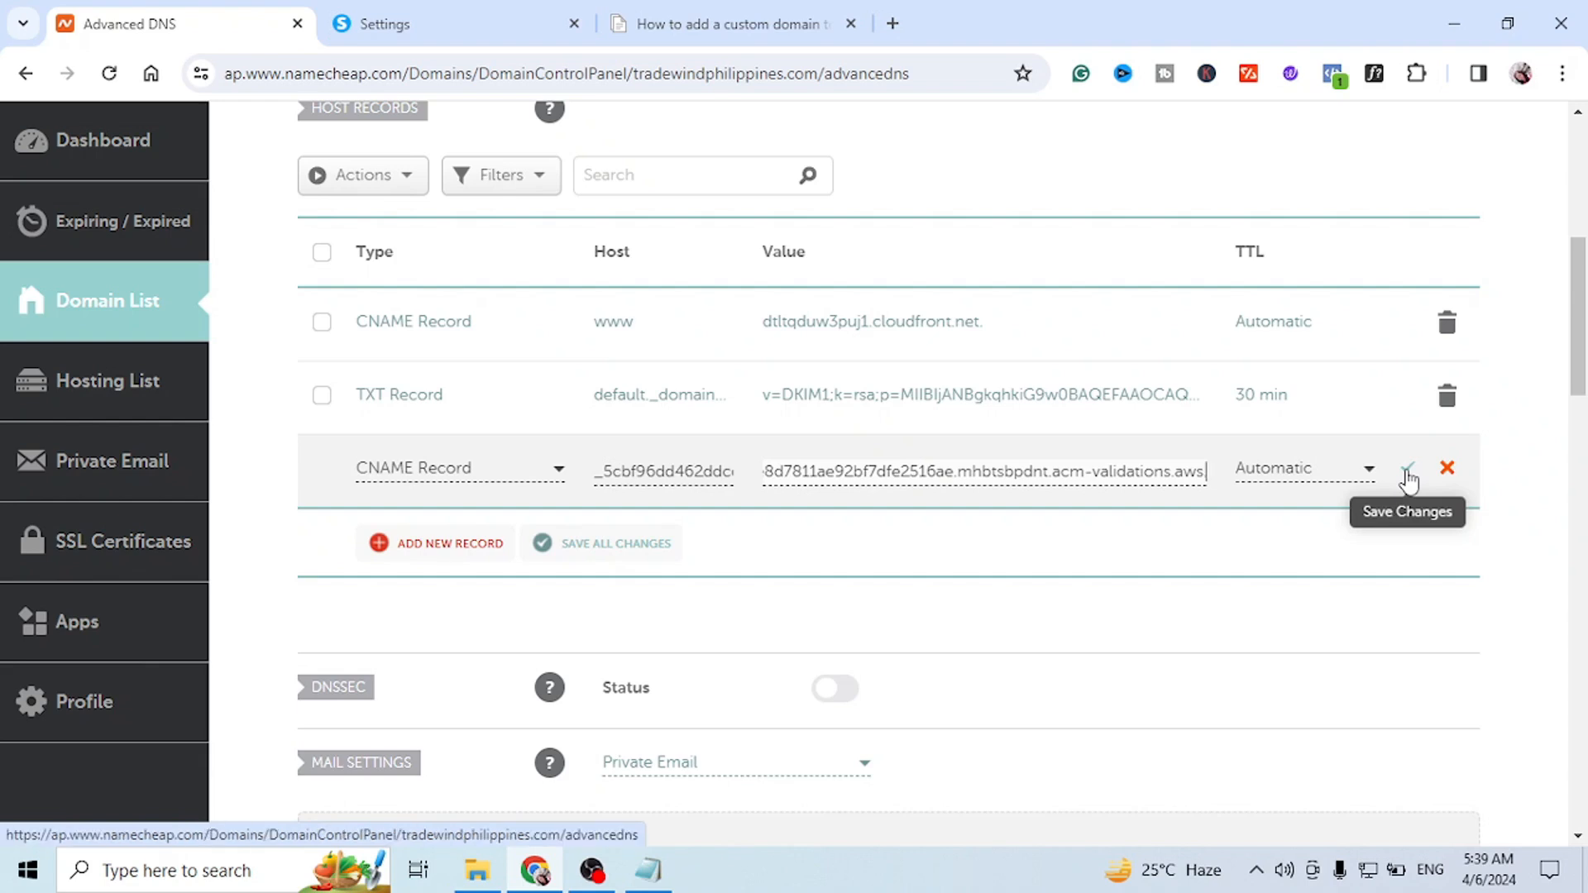
click(1408, 473)
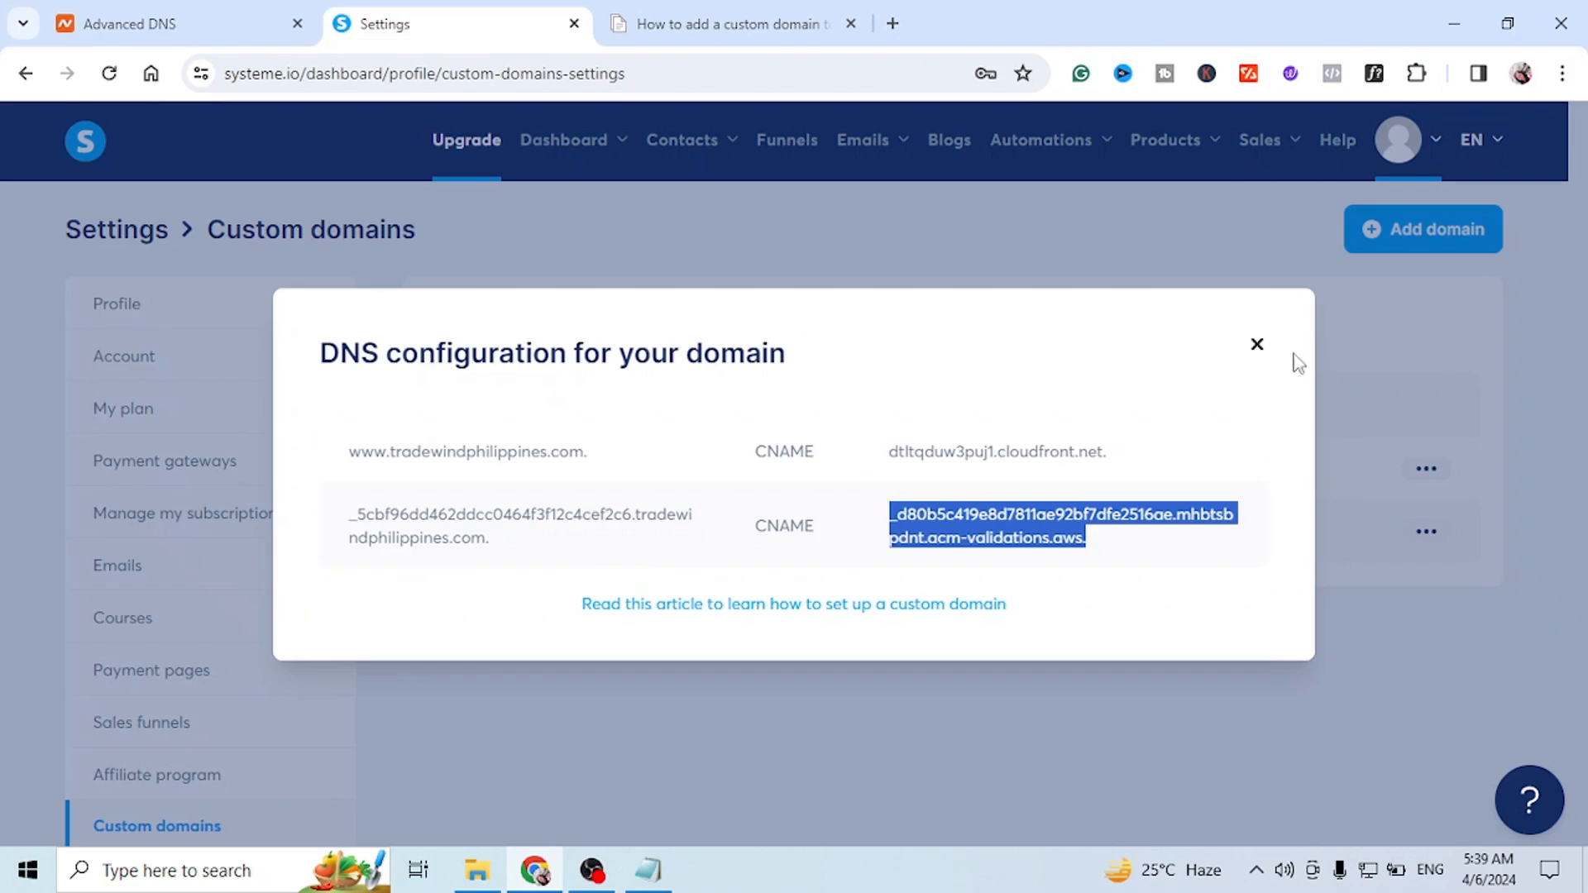
click(1256, 344)
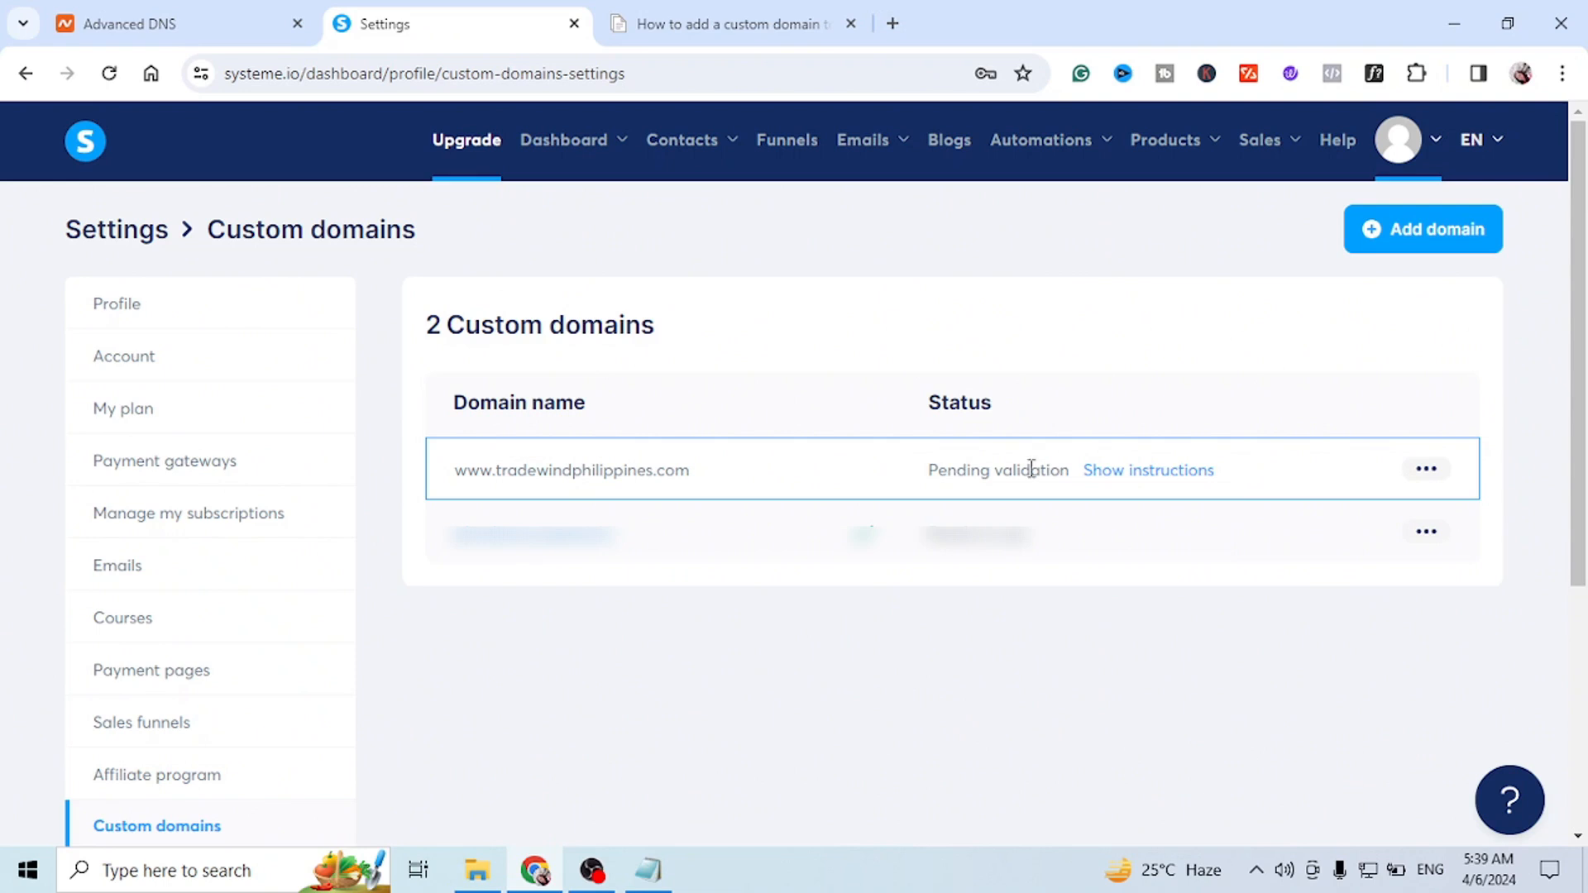
click(1425, 469)
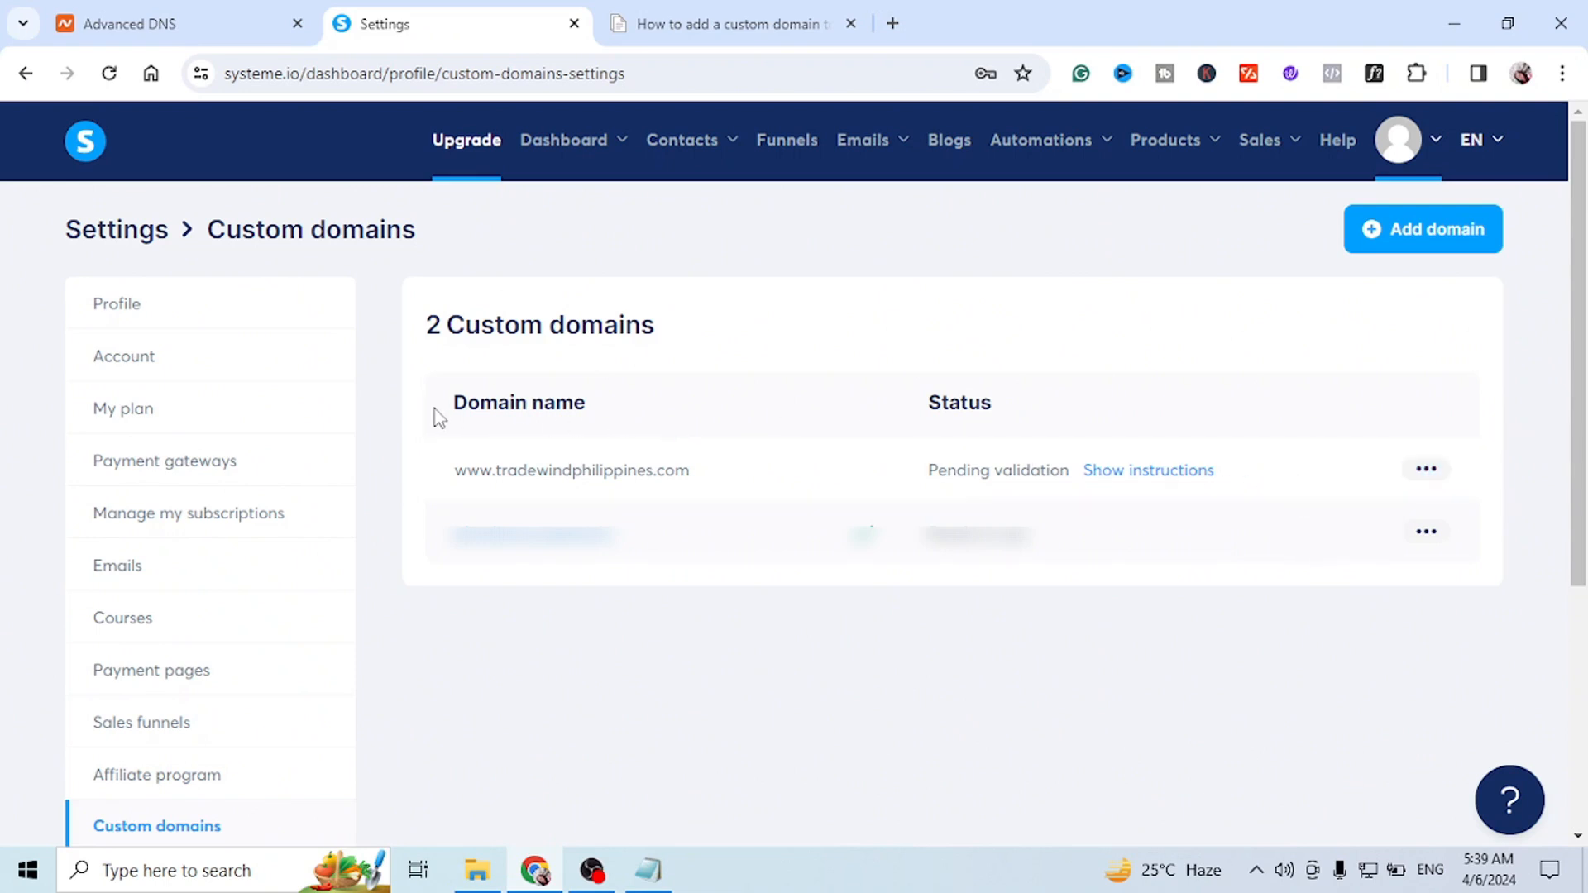